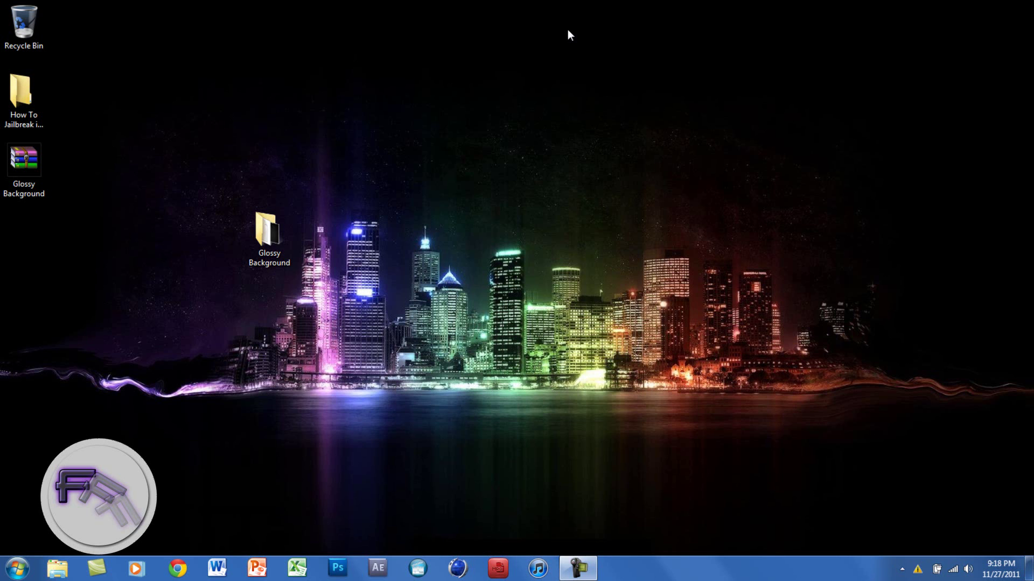
- Open Glossy Background.psd from the desktop's Glossy Background folder in Photoshop and dismiss the system performance notification
left_click(262, 254)
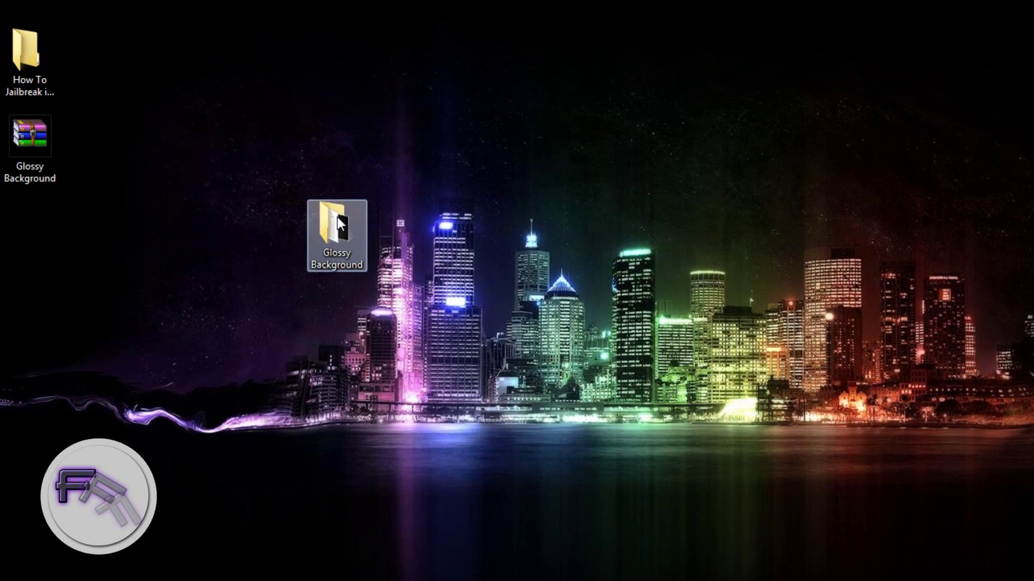
double_click(339, 221)
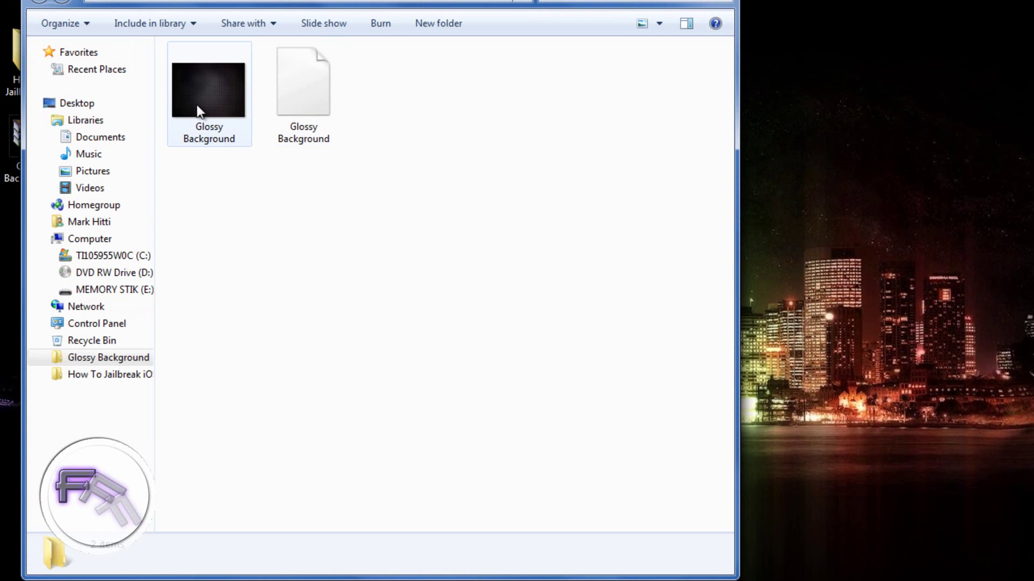
left_click(196, 108)
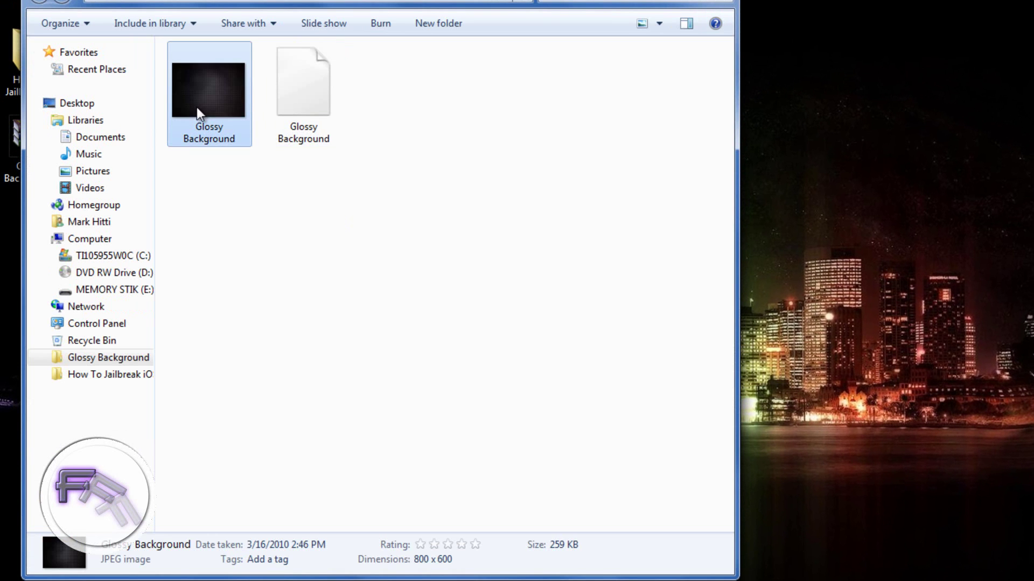
double_click(297, 103)
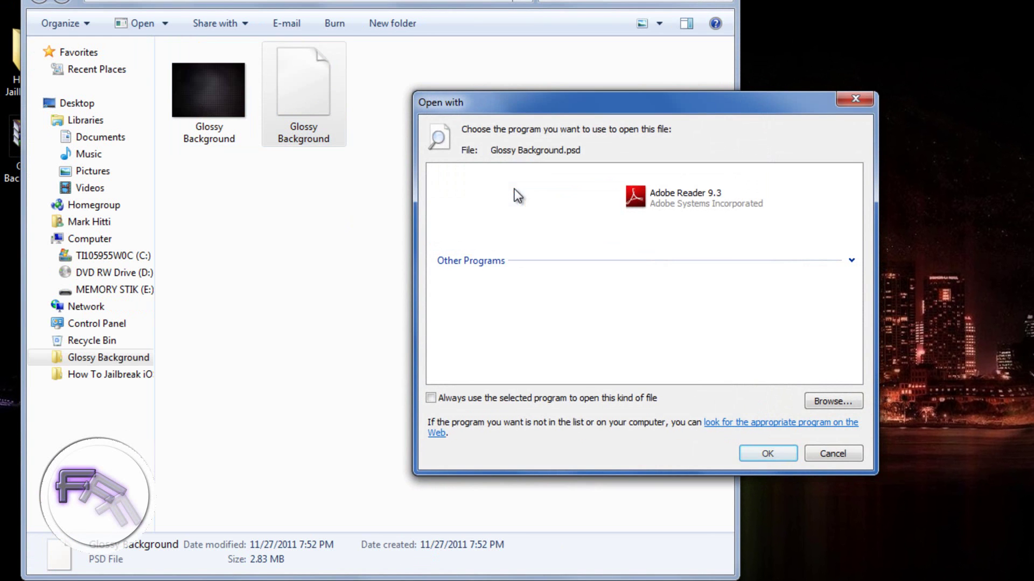
double_click(514, 188)
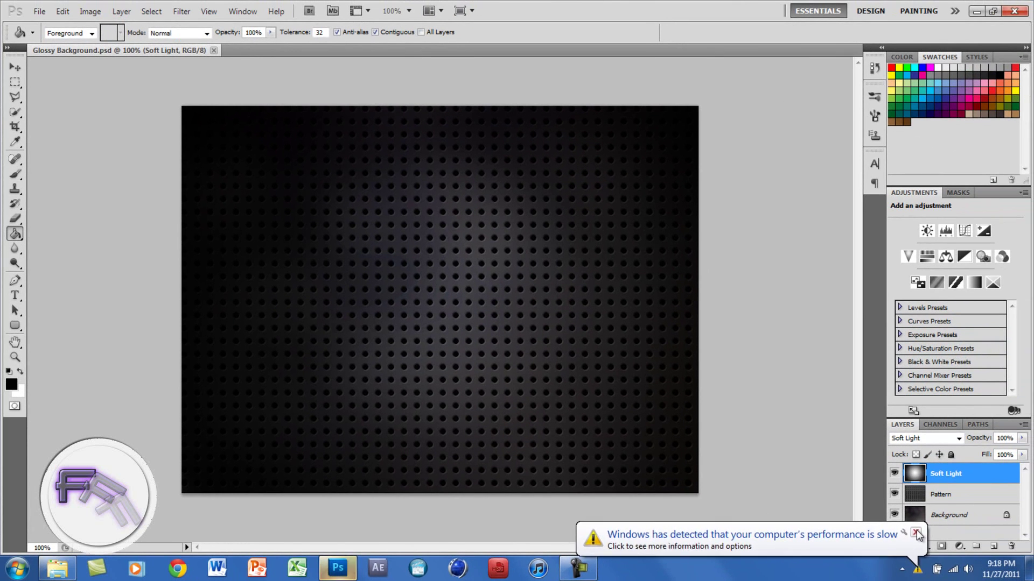
left_click(916, 533)
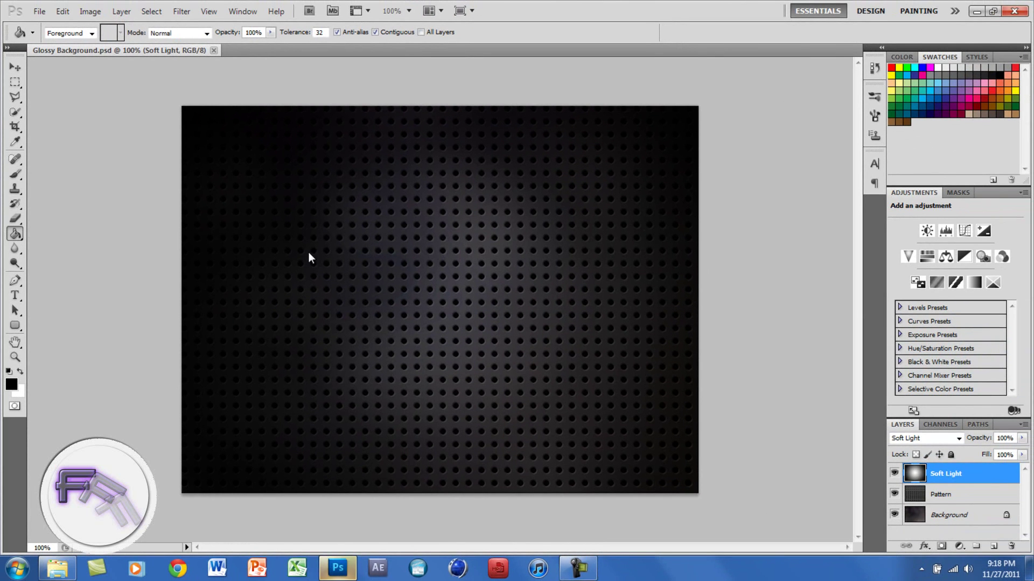
- Add the text "FFF" as a new type layer and position it centred across the canvas
left_click(15, 295)
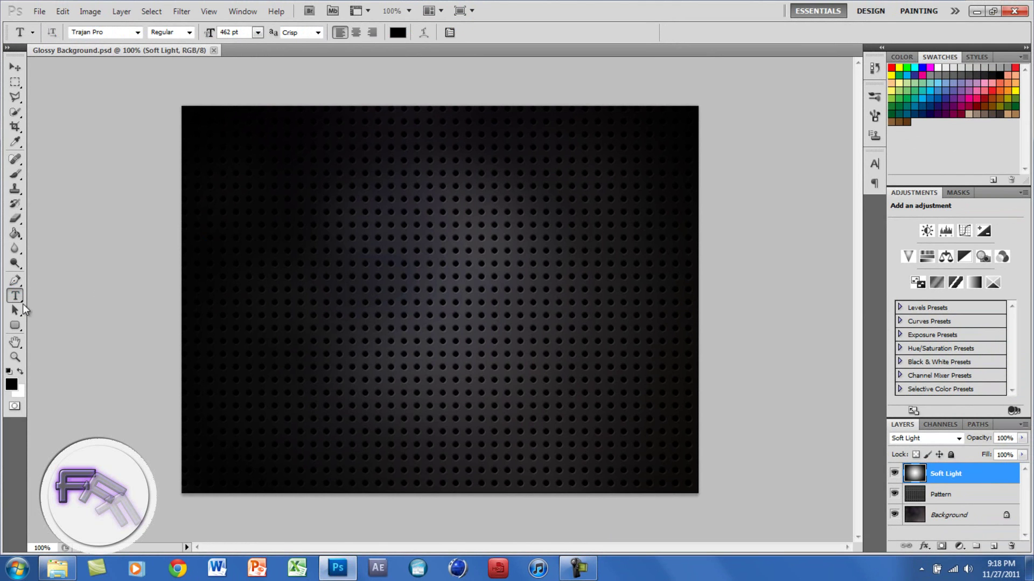
left_click(280, 296)
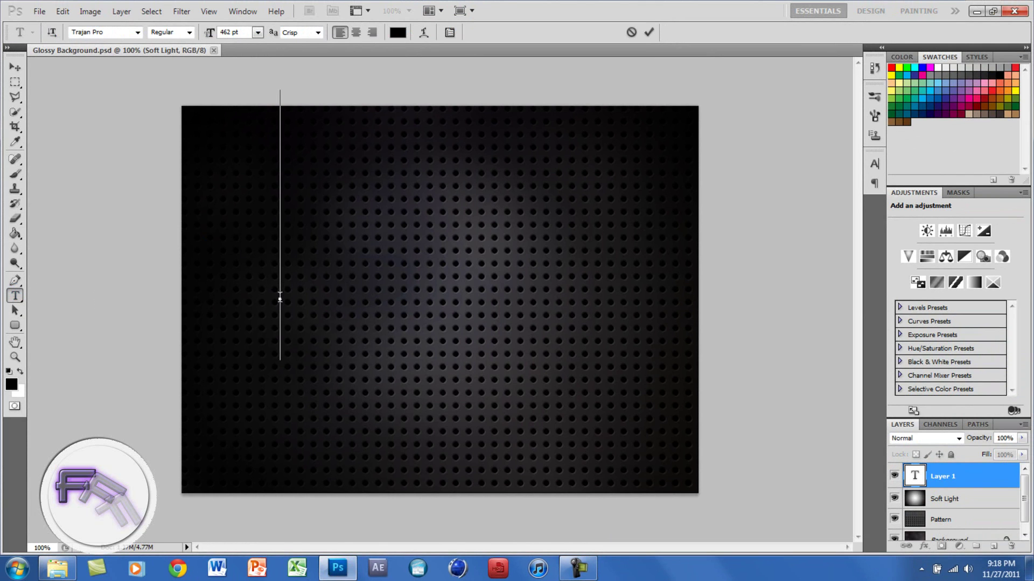
type("FFF")
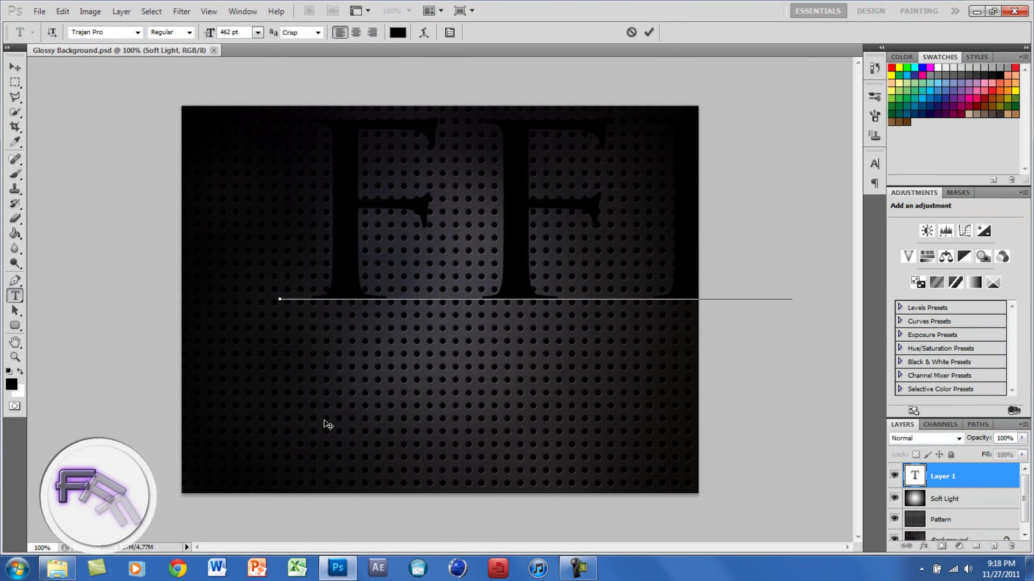
left_click_drag(364, 461, 269, 546)
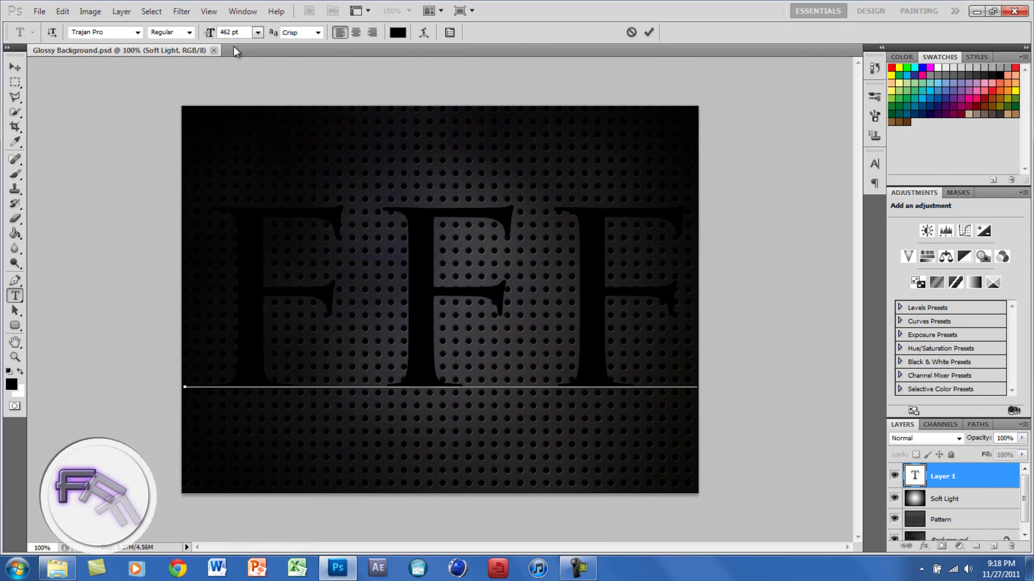
left_click(652, 32)
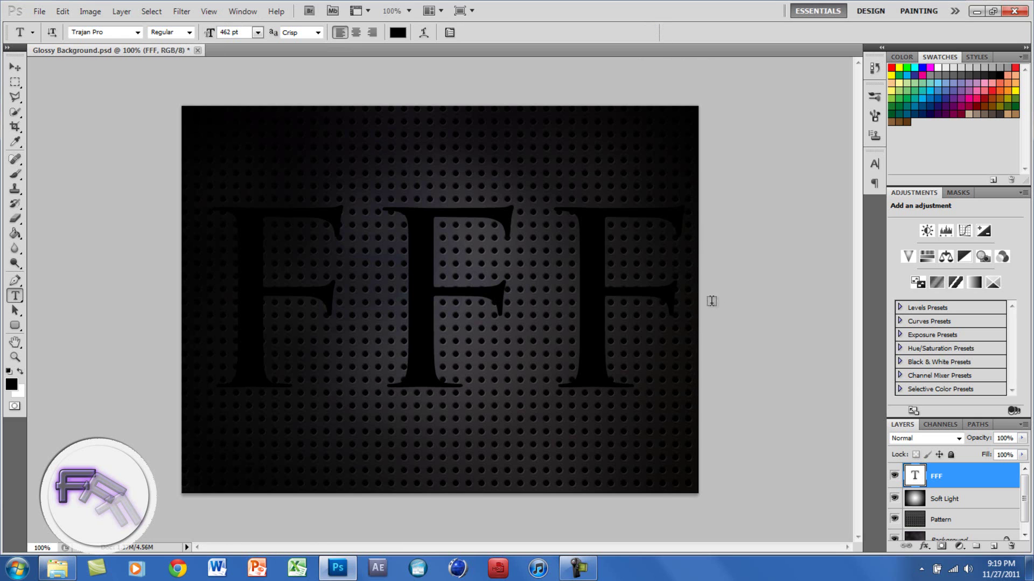
- Add a Drop Shadow effect to the FFF text layer and set its opacity to 50%
right_click(974, 471)
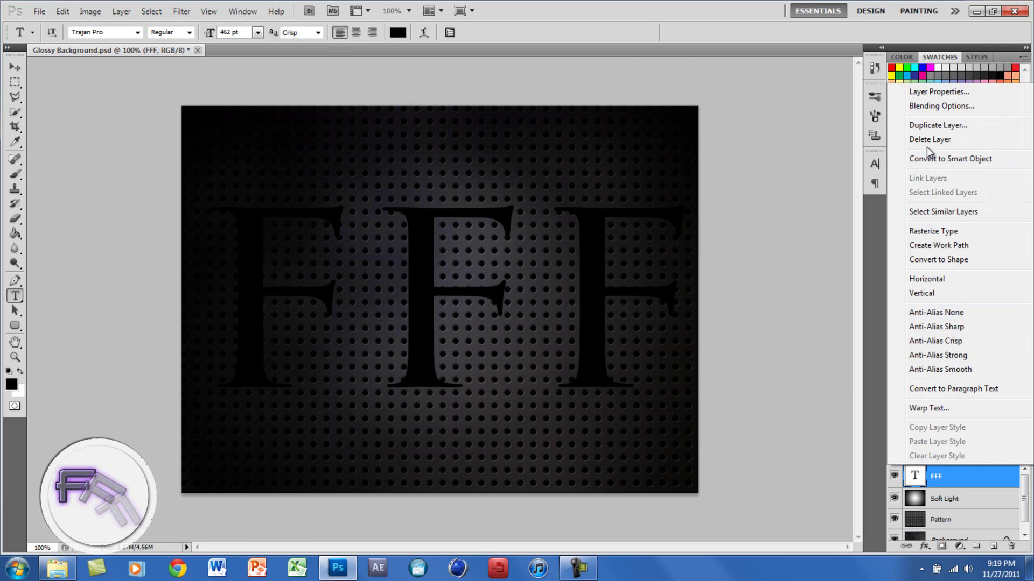
left_click(926, 106)
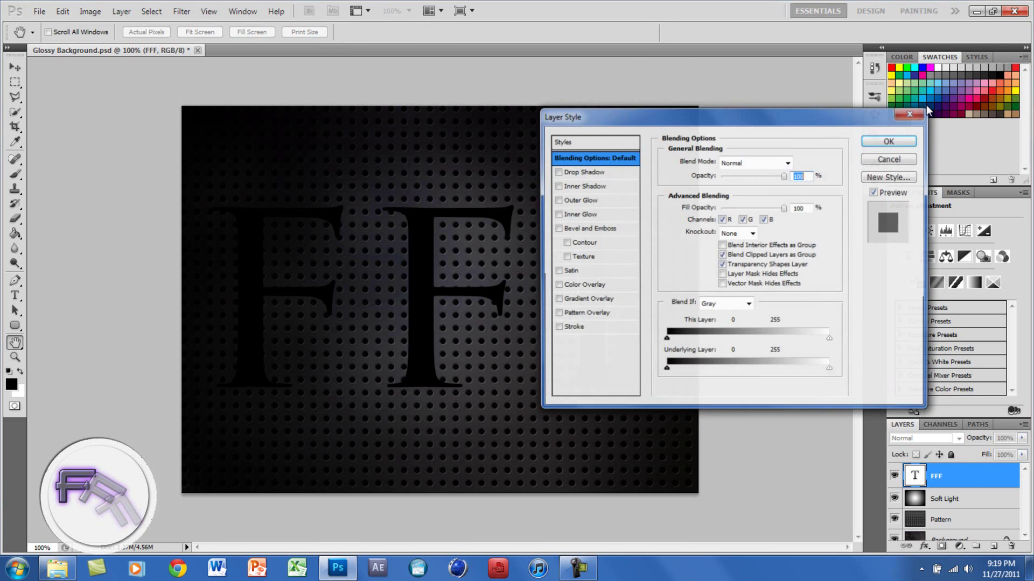
left_click(584, 171)
key("Tab")
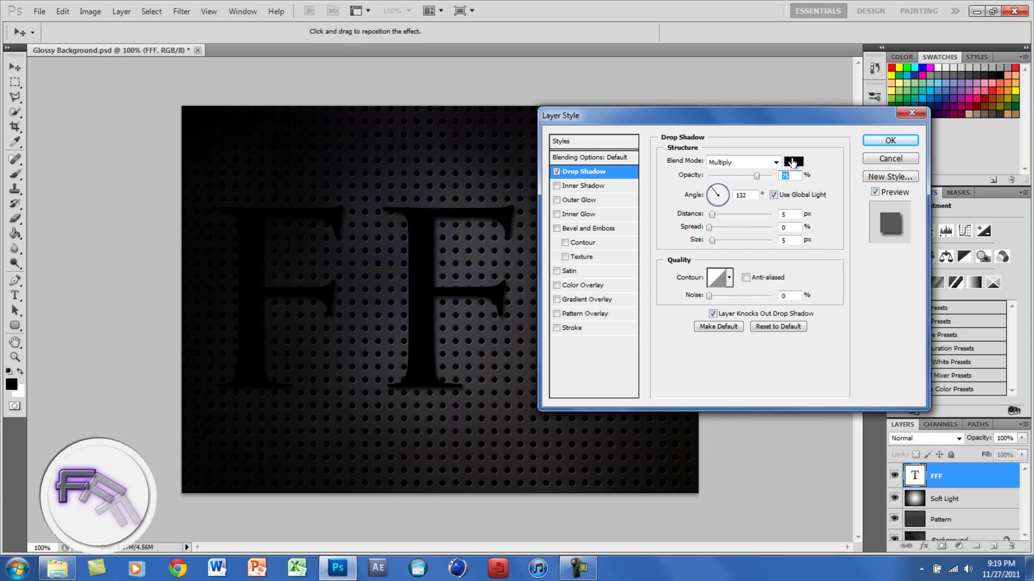
type("50")
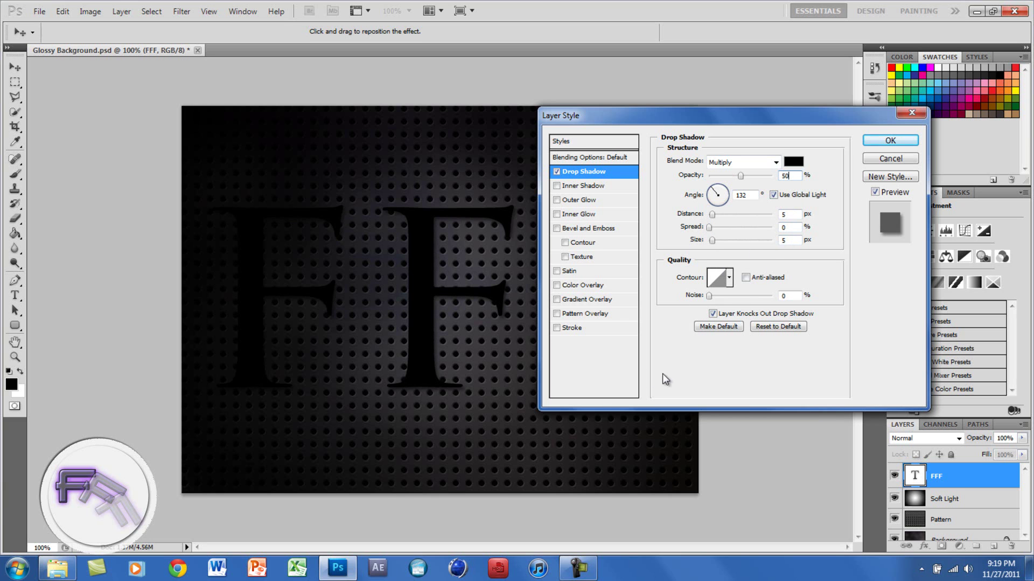
- Add an Inner Glow to the FFF text with Color Dodge blend mode and 35% opacity
left_click(573, 215)
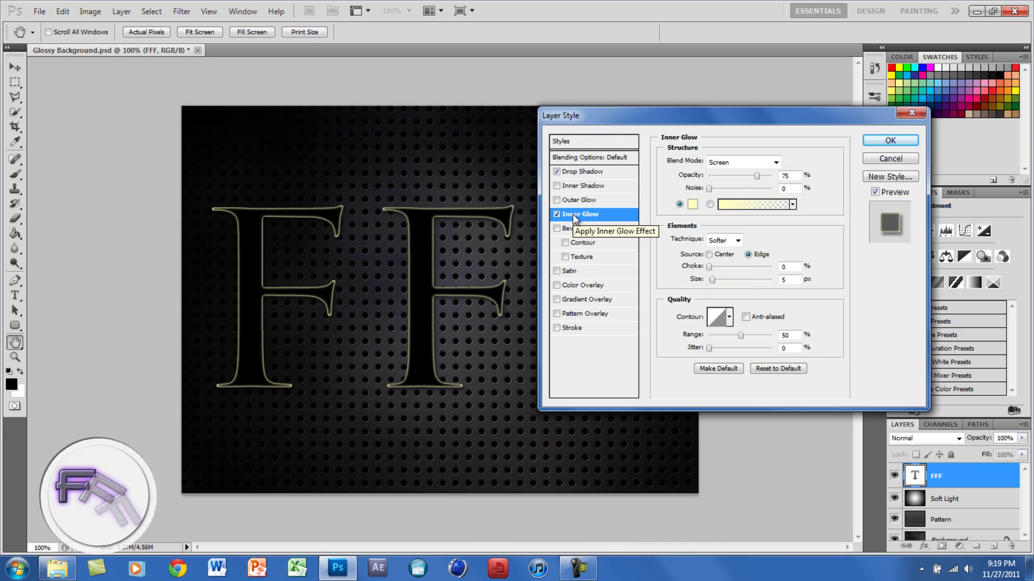
left_click(740, 164)
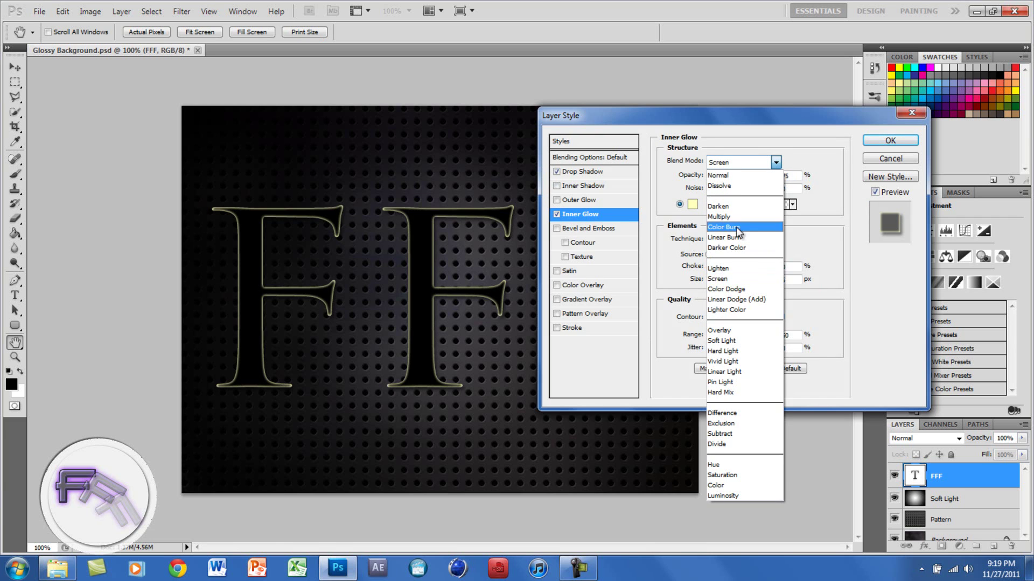
left_click(728, 288)
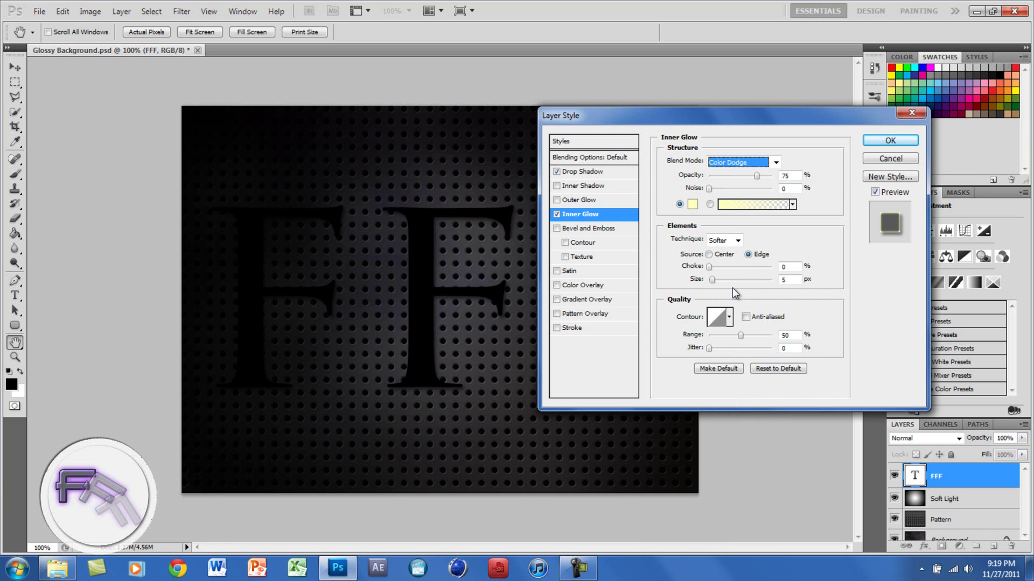
key("Tab")
type("35")
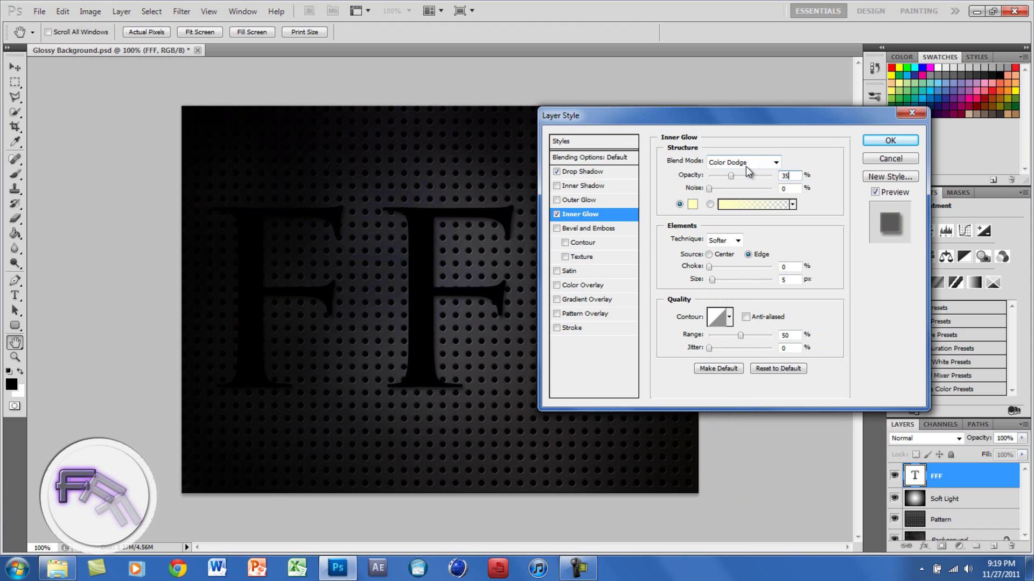
- Set the Inner Glow colour to bright blue 0cbcee
left_click(693, 204)
left_click_drag(521, 235, 521, 218)
left_click(506, 152)
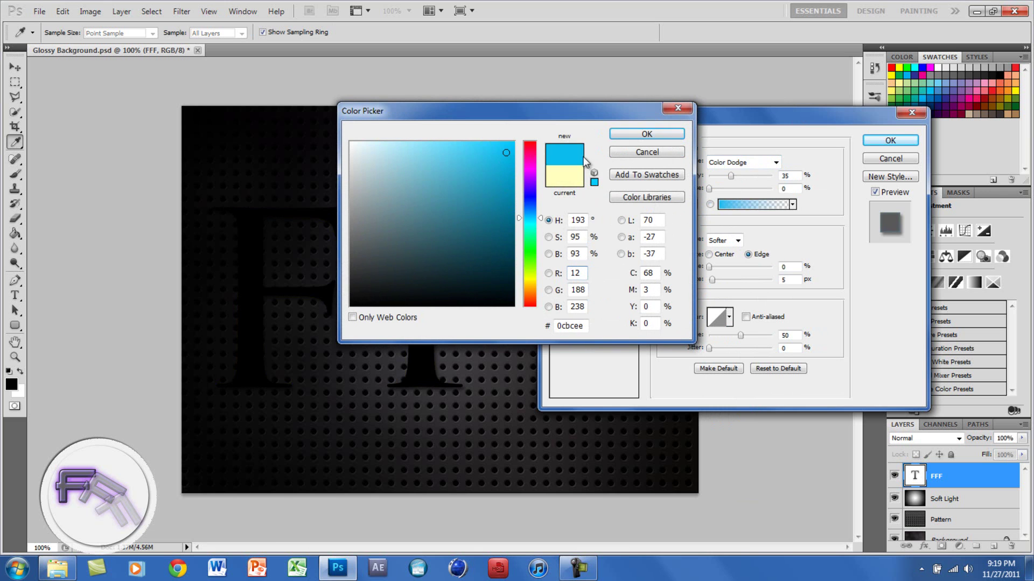
left_click(632, 132)
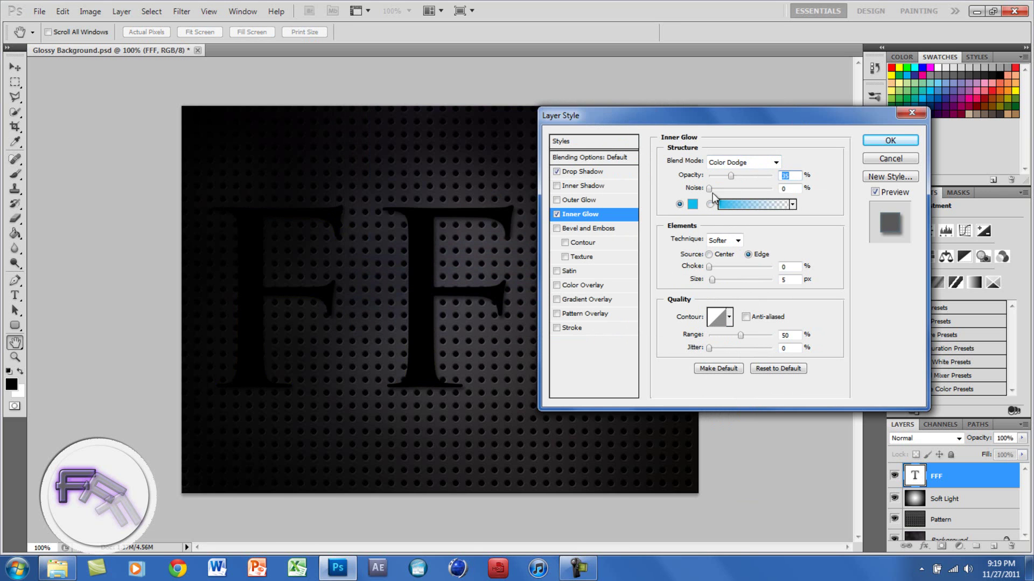
left_click(786, 279)
- Add a Bevel and Emboss effect with the Chisel Hard technique and a depth of 310%
left_click(567, 228)
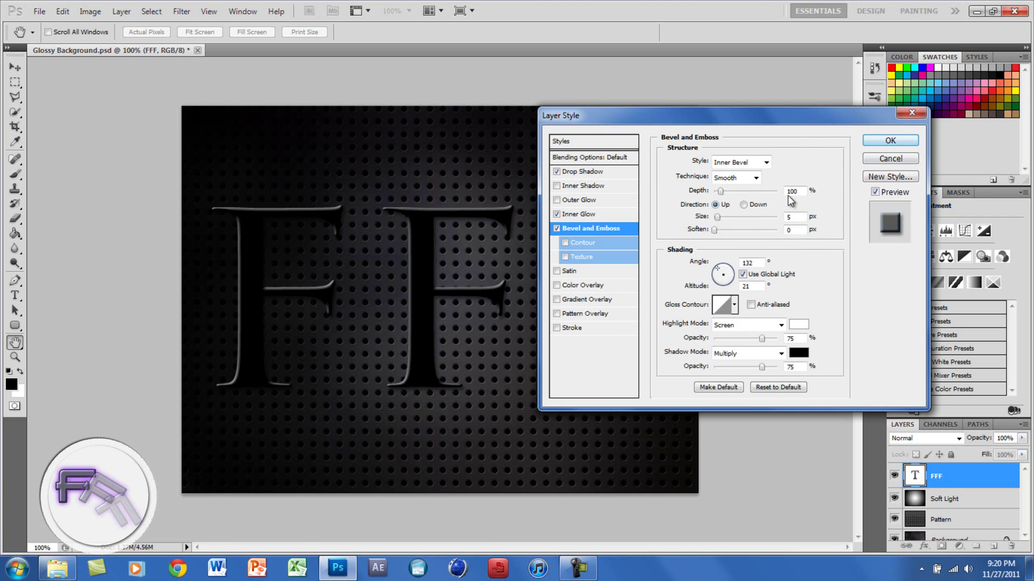
left_click(752, 180)
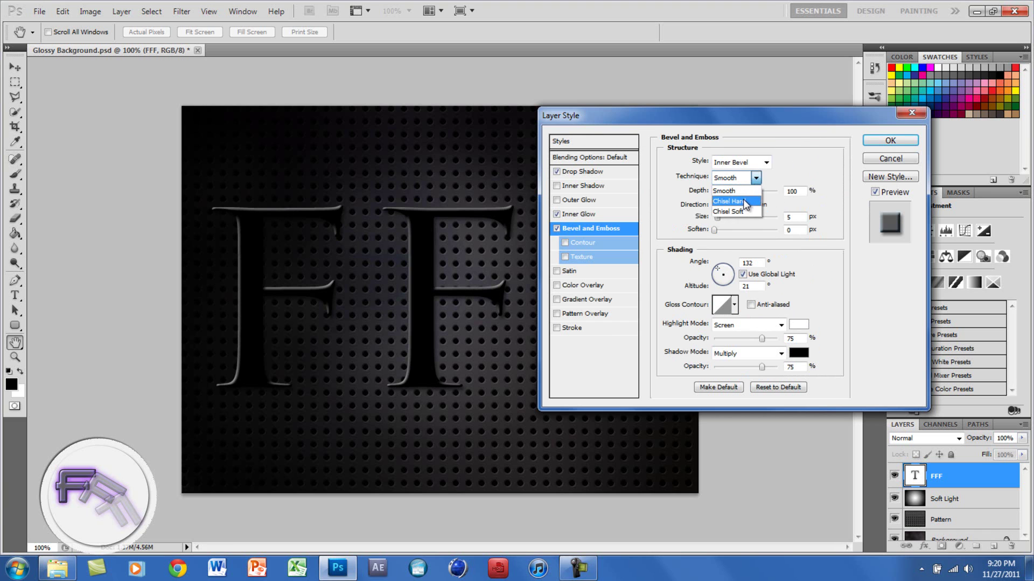
left_click(743, 200)
left_click(783, 190)
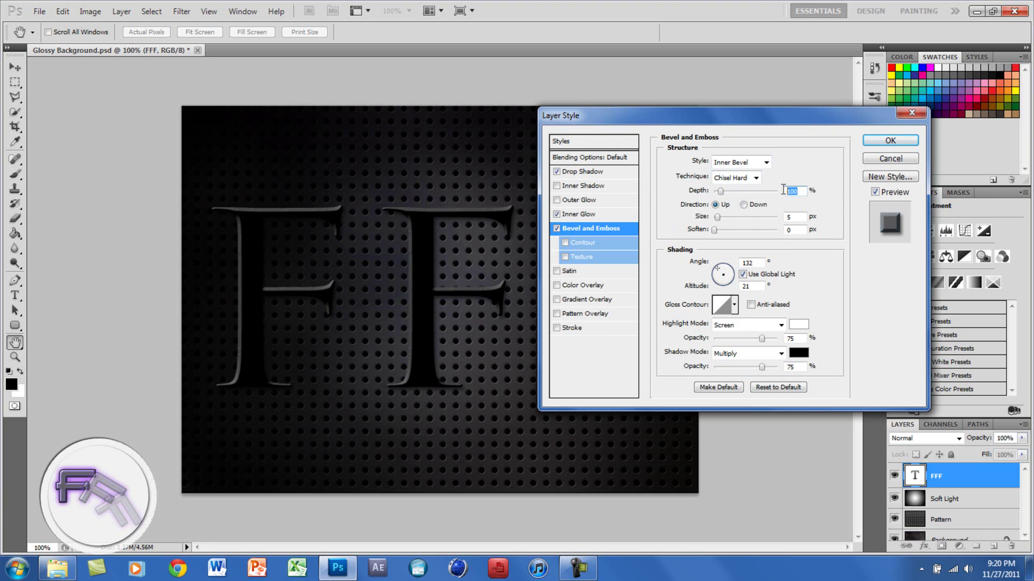
type("310")
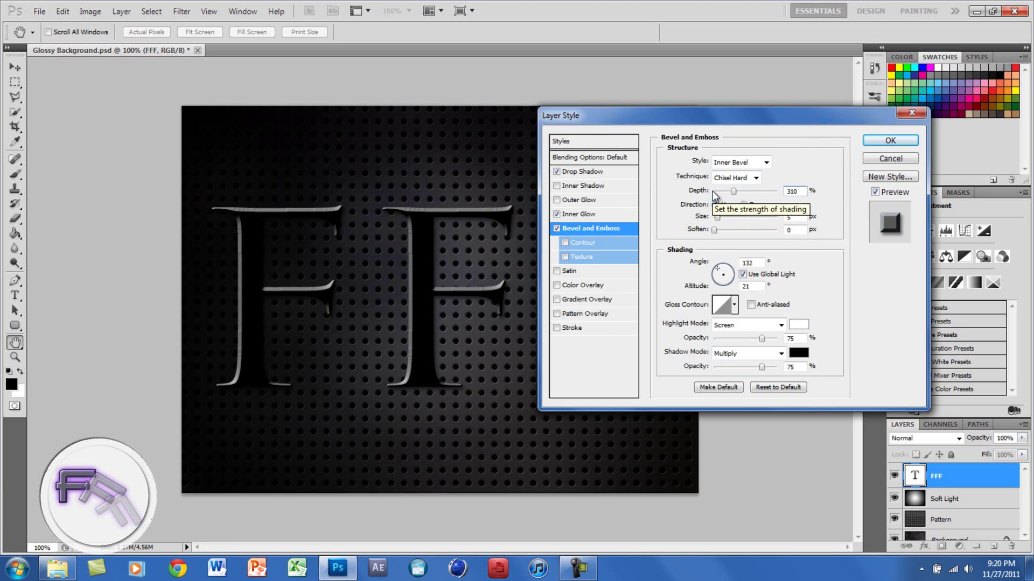
- Set the bevel's size to 3 px and its highlight mode to Color Dodge
left_click(789, 217)
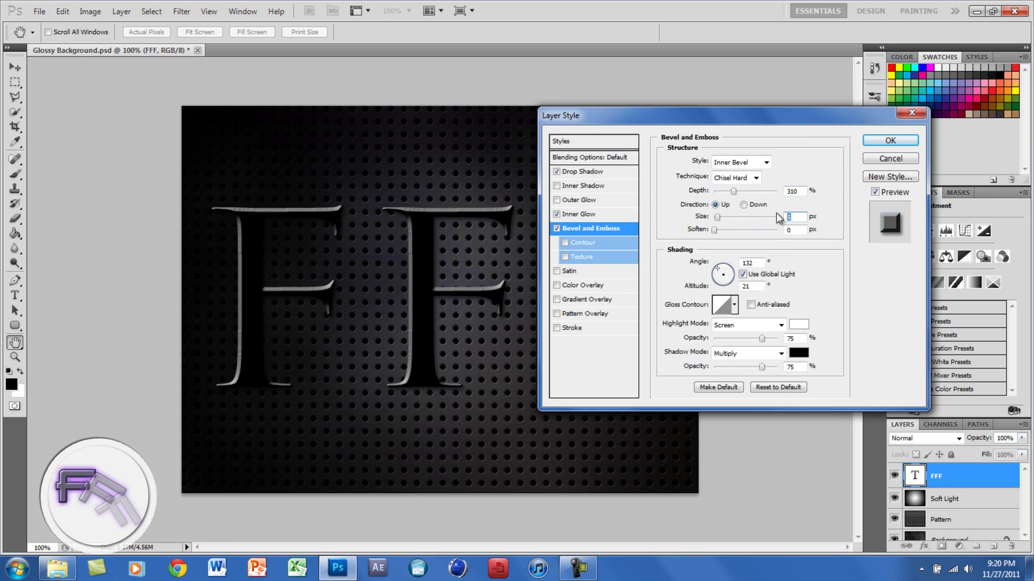
type("3")
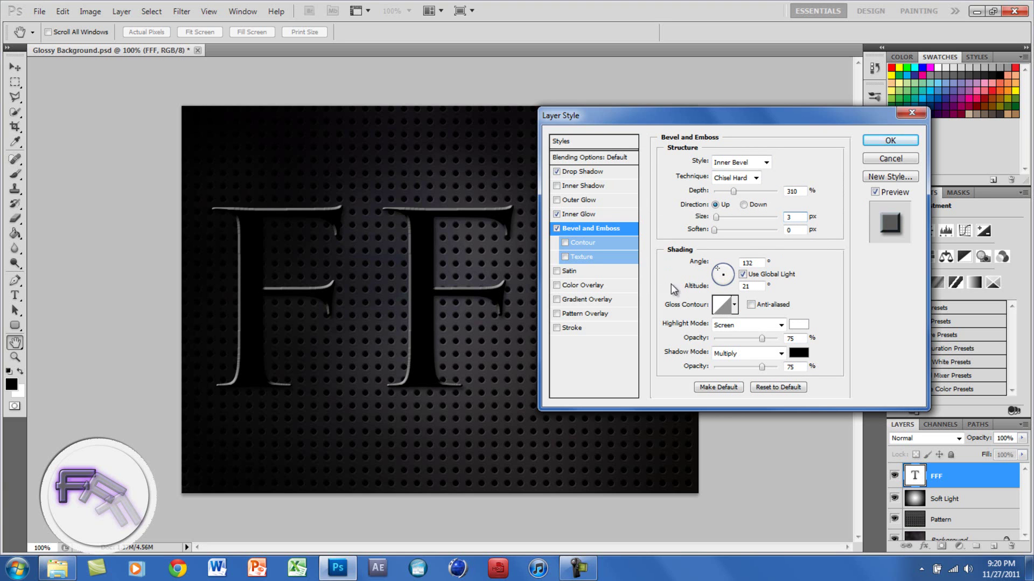
left_click(742, 325)
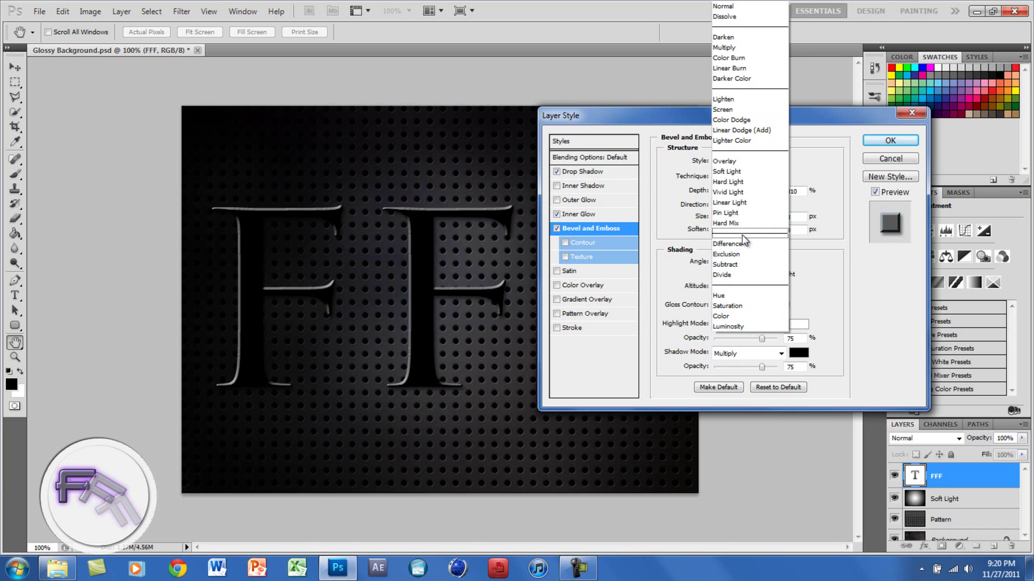
left_click(728, 122)
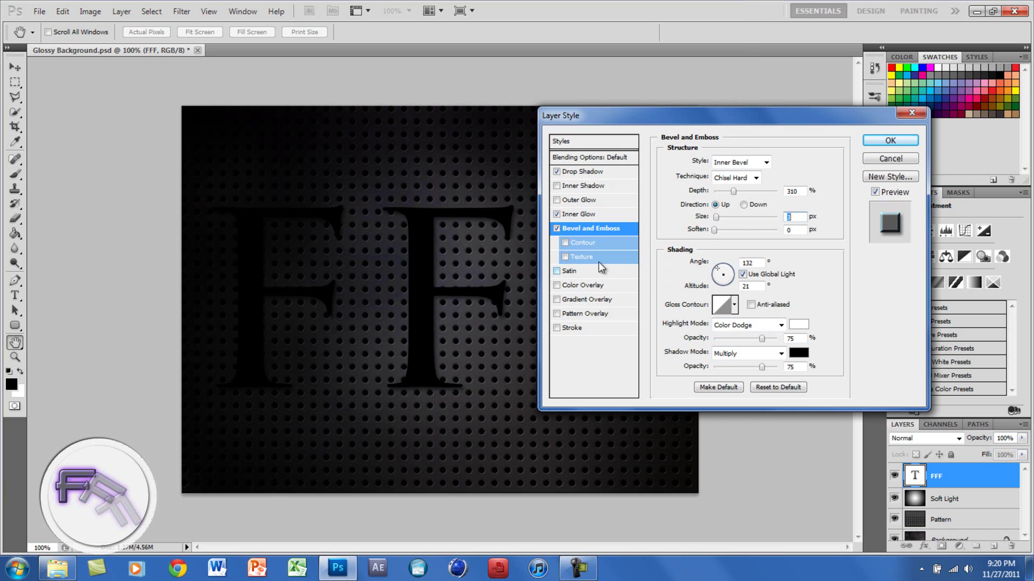
- Enable Contour for the bevel and reshape its linear curve into a custom wavy, stepped rising curve
left_click(574, 244)
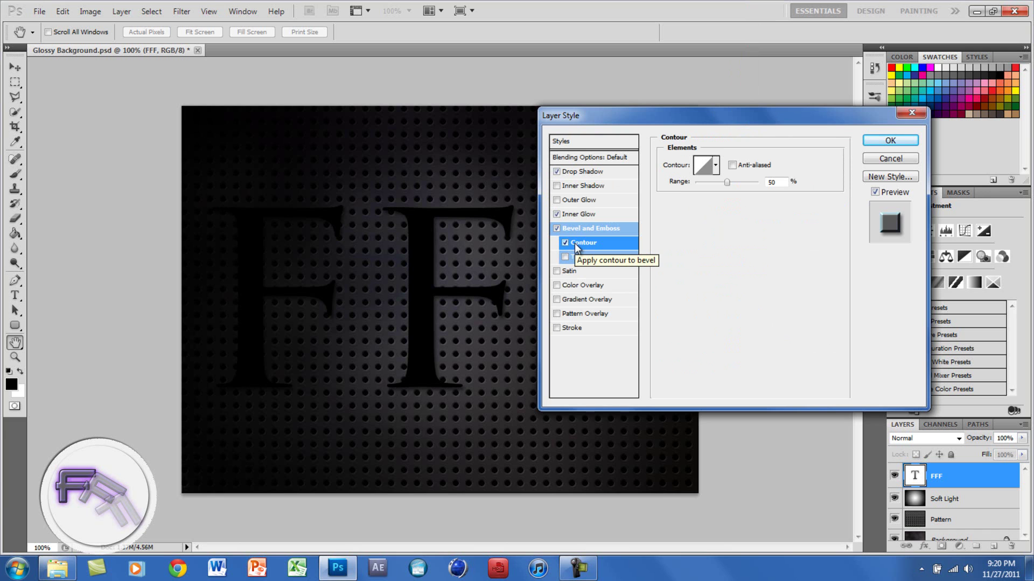
left_click(705, 170)
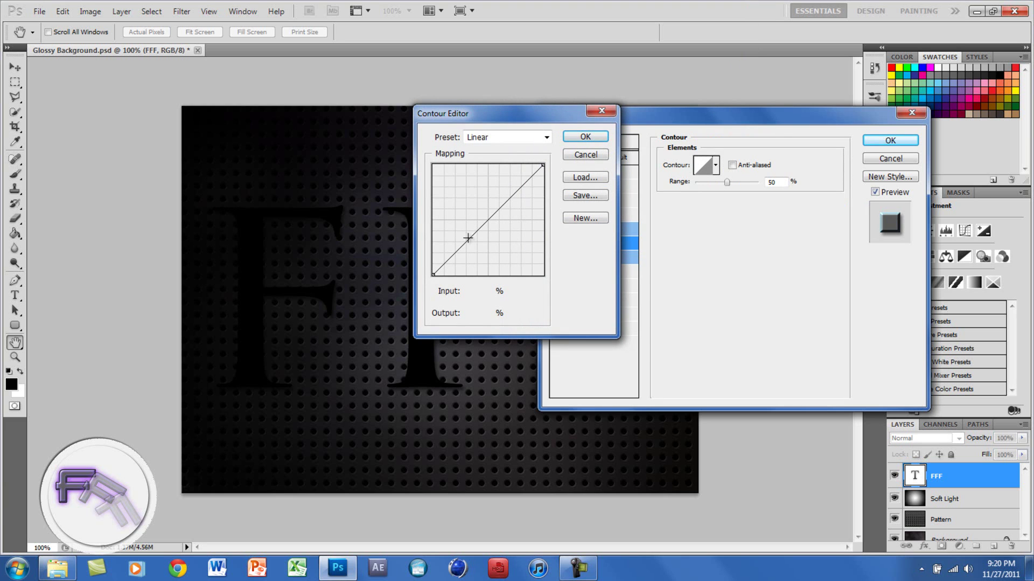
left_click_drag(454, 252, 509, 188)
left_click(477, 224)
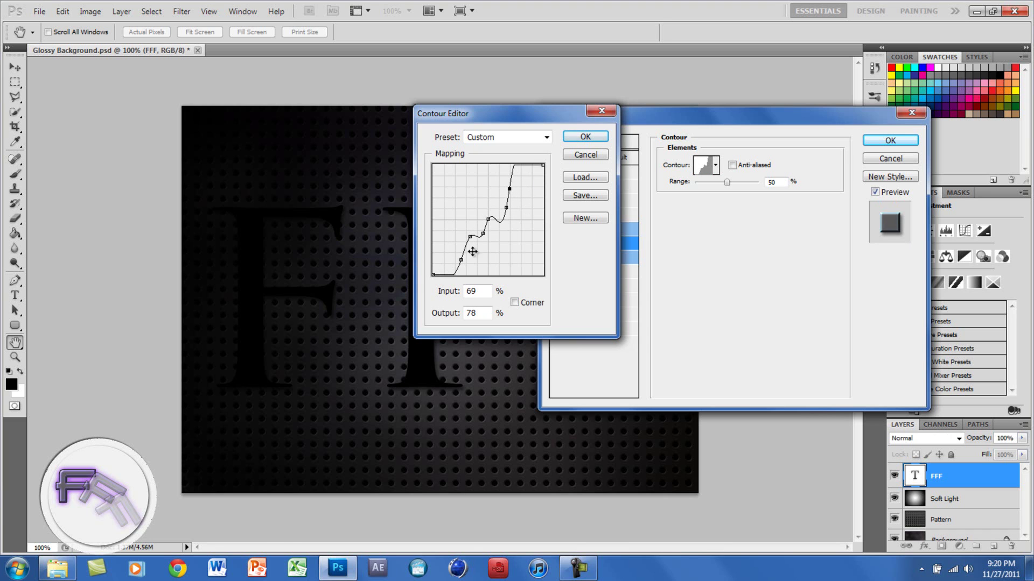
left_click(589, 137)
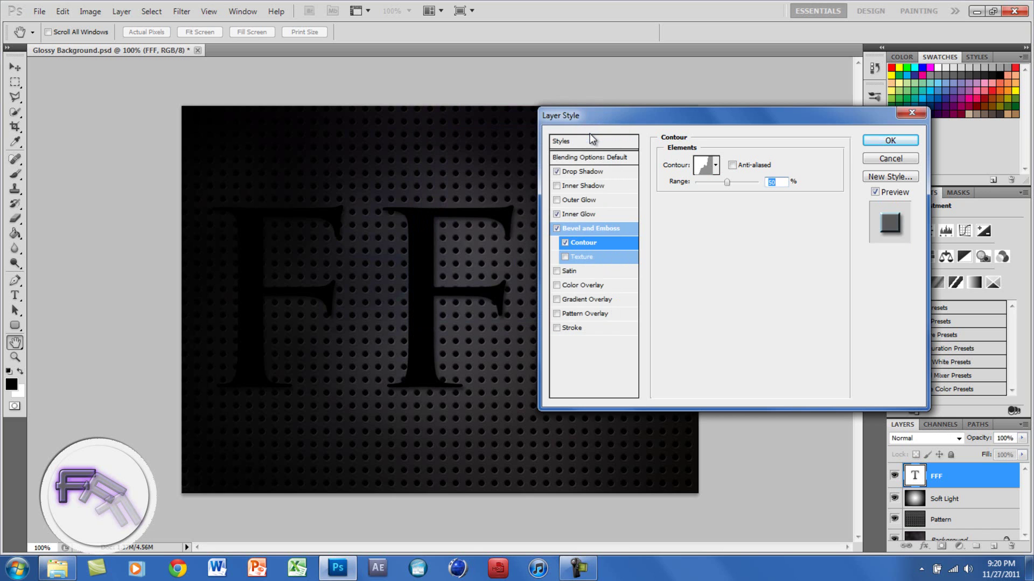
- Add a Satin effect to the FFF text with the Color Burn blend mode
left_click(574, 273)
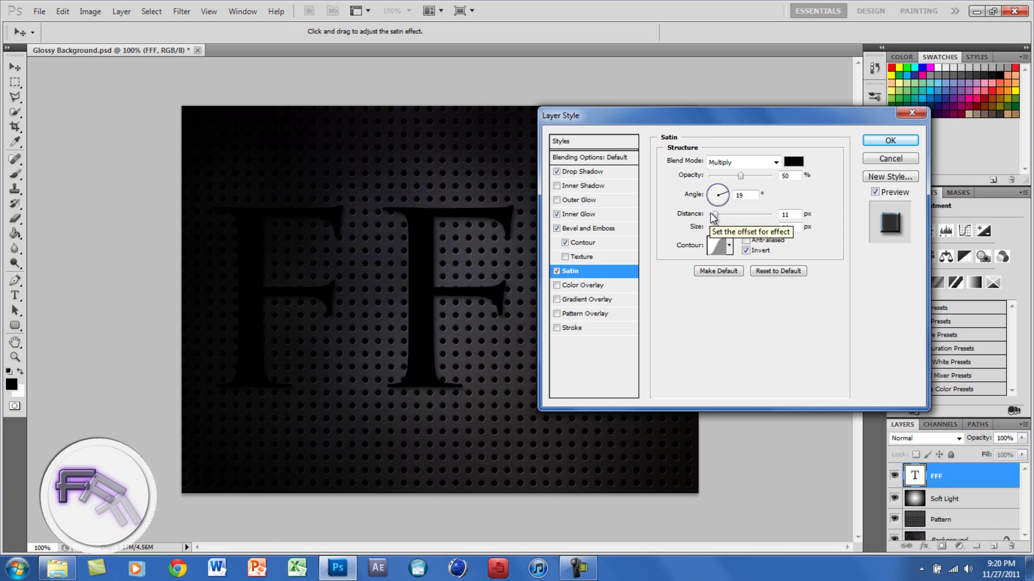
left_click(754, 166)
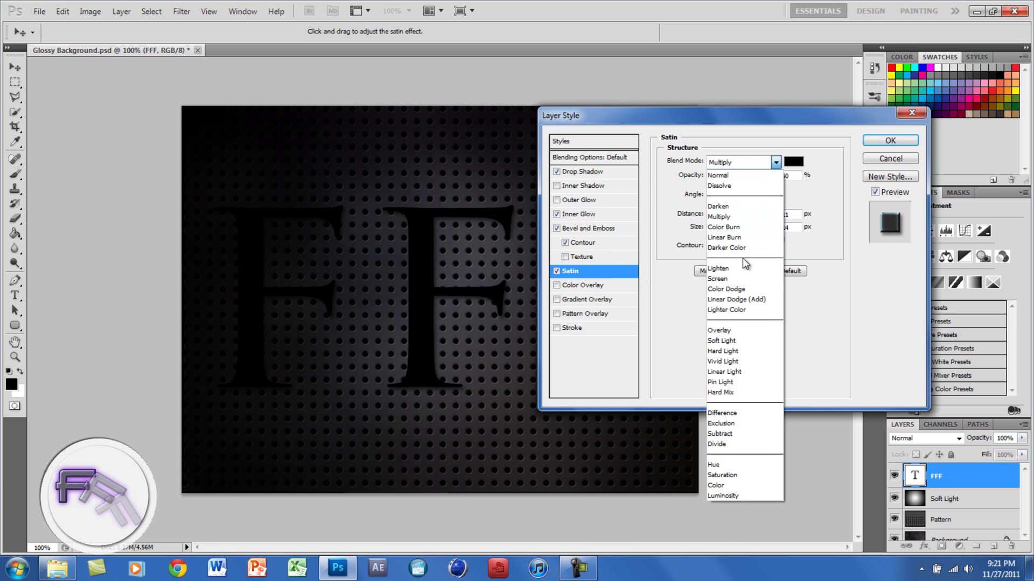
left_click(732, 227)
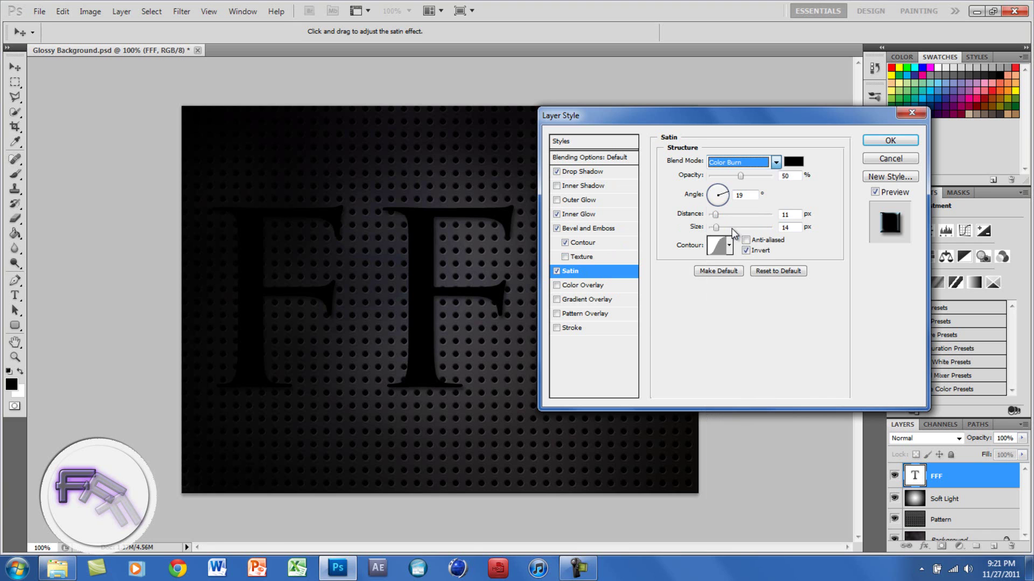
left_click(788, 177)
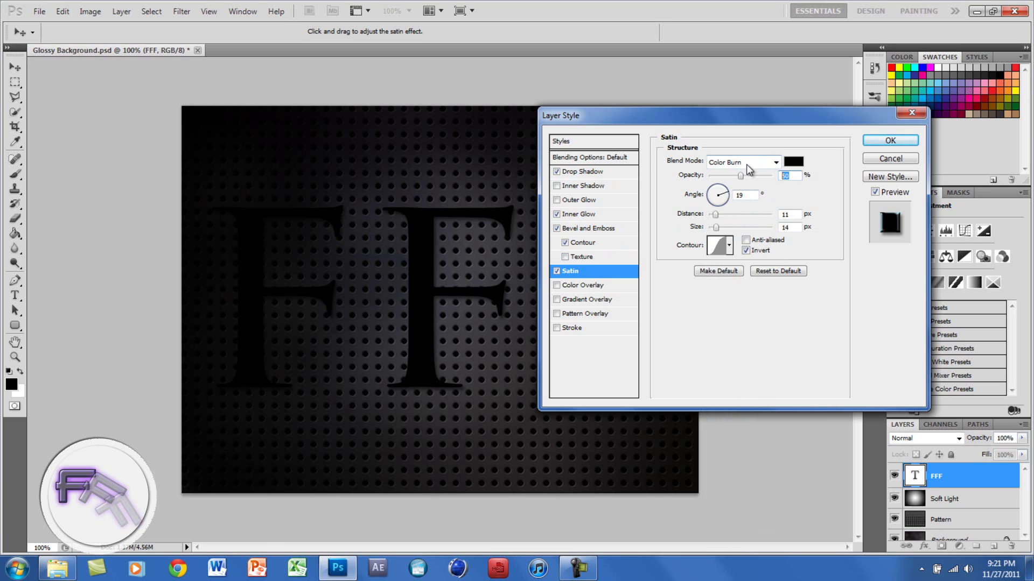
- Set the Satin effect's angle to -135°, its distance to 5 px and its size to 8 px
left_click(750, 195)
type("-135")
left_click(801, 215)
type("5")
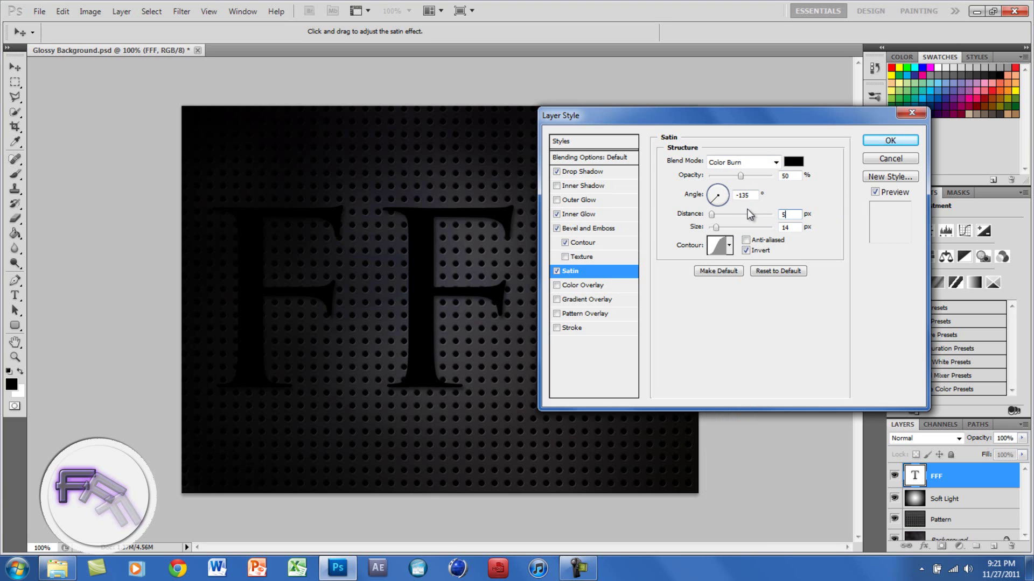
left_click(796, 228)
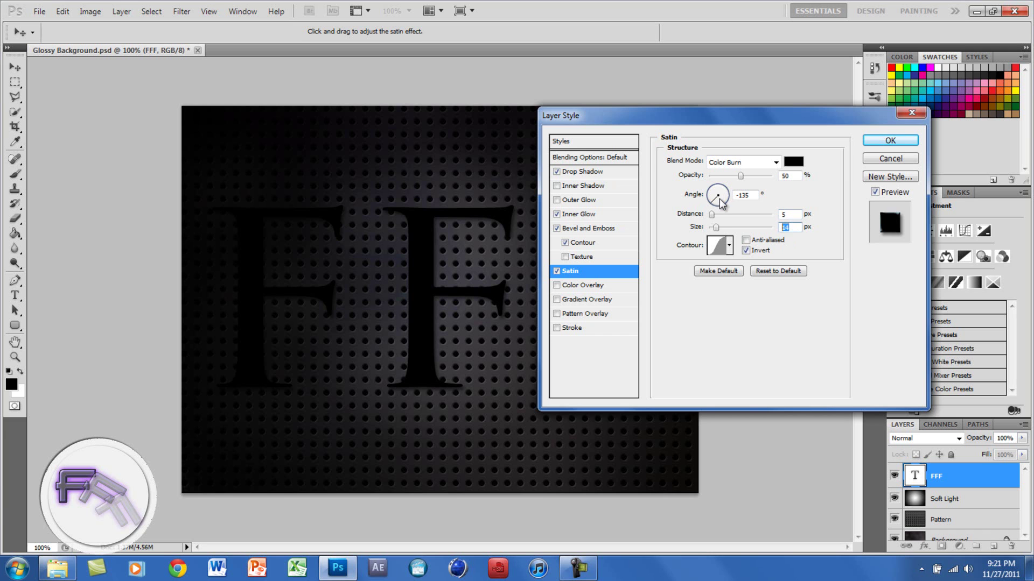
type("8")
- Reshape the Satin contour by raising its start to 13% output and pulling an upper point down to 69% input, 39% output
left_click(720, 246)
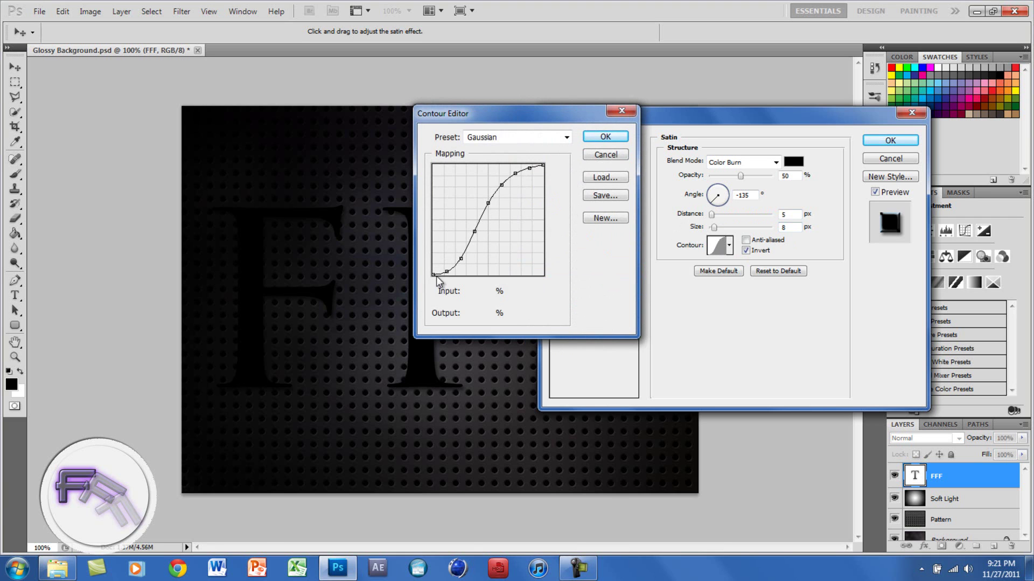
left_click_drag(433, 274, 433, 259)
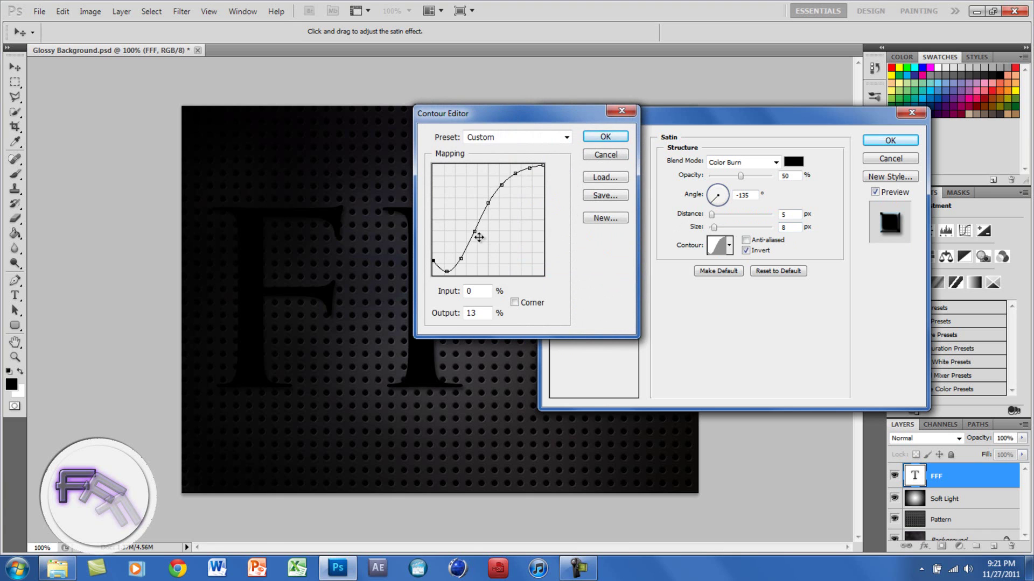
left_click_drag(501, 185, 509, 232)
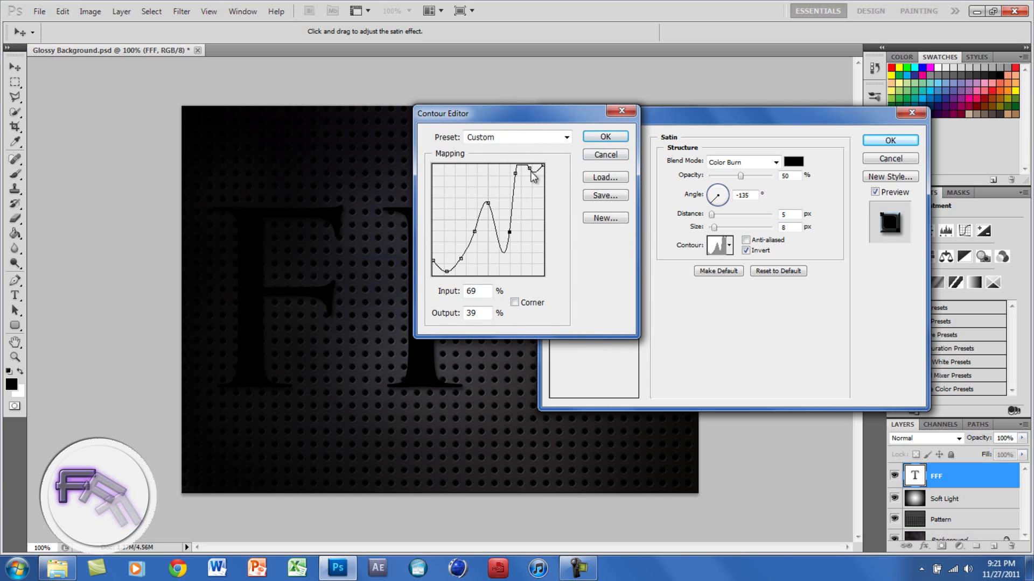
left_click(600, 138)
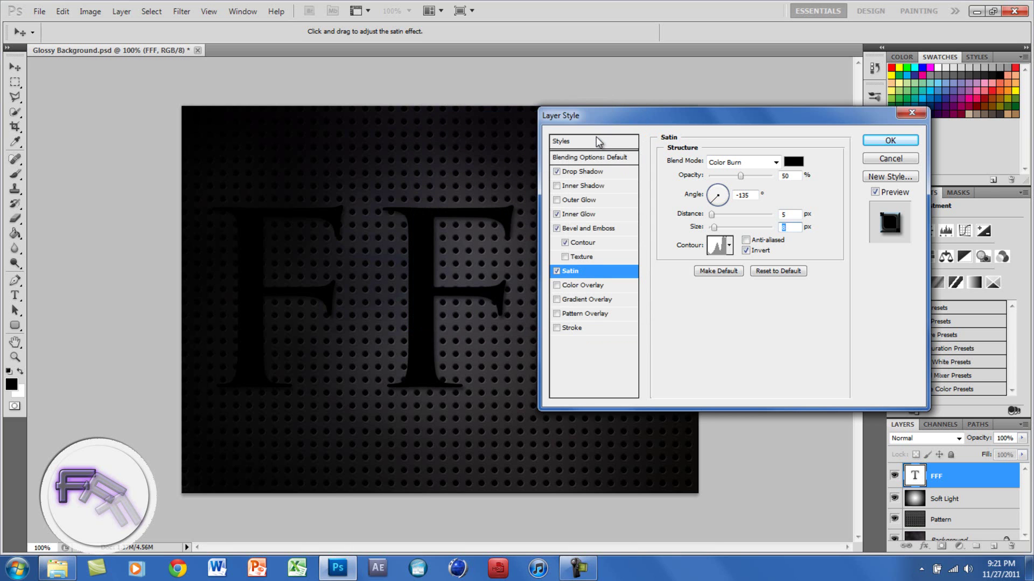
- Enable Gradient Overlay on the text and make the Satin contour anti-aliased, keeping Invert on
left_click(582, 298)
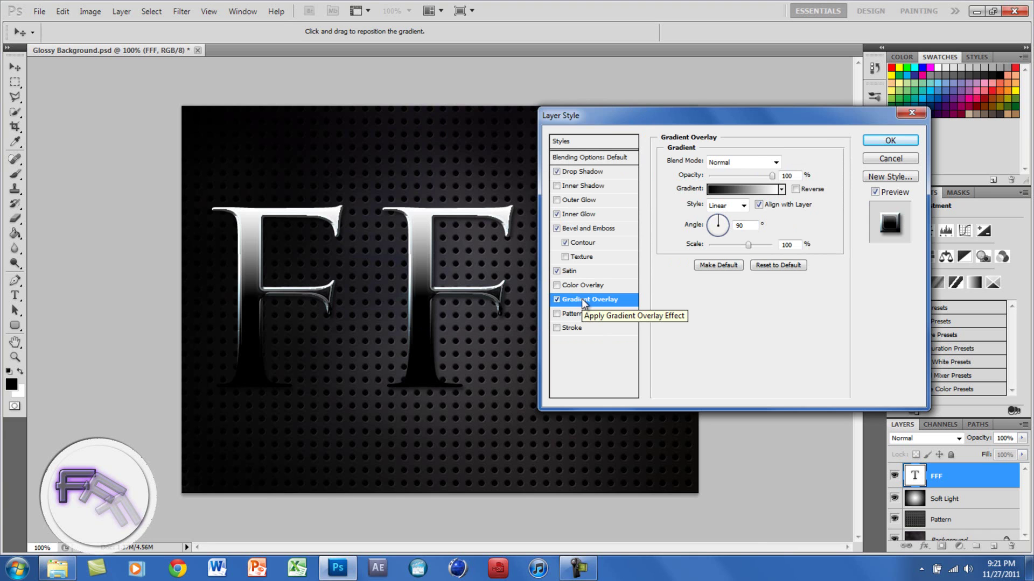
left_click(573, 272)
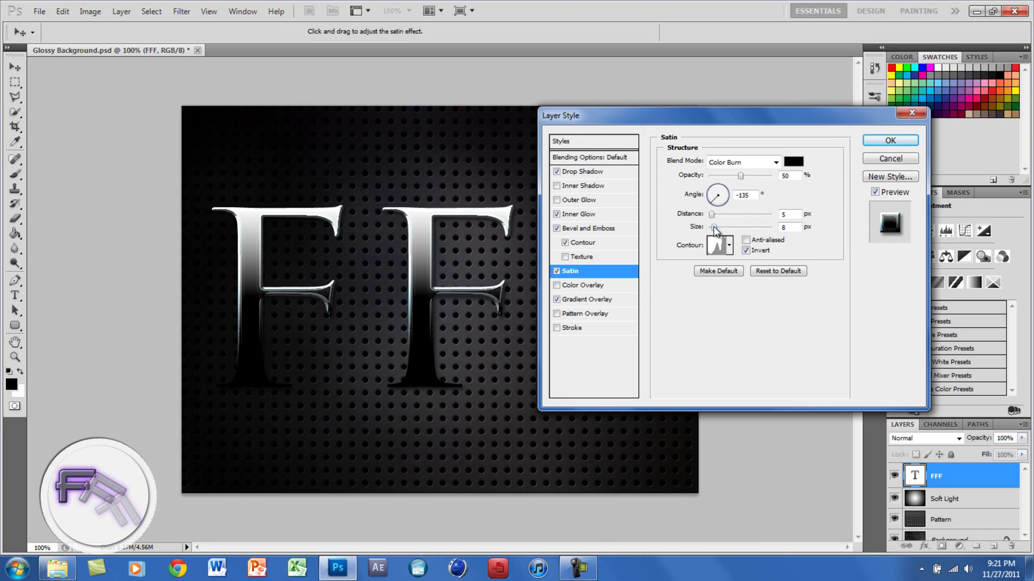
left_click(745, 240)
left_click(745, 251)
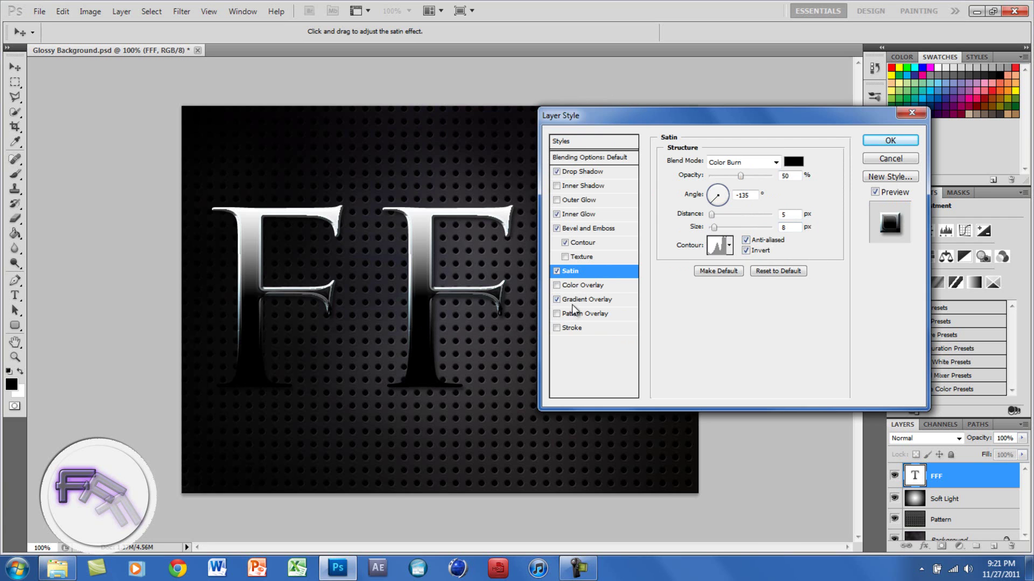
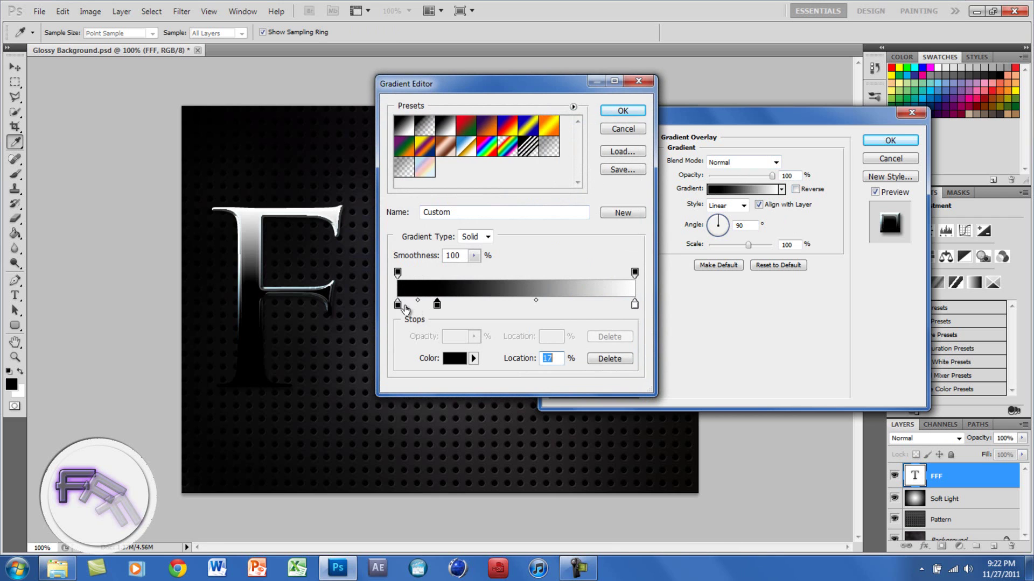
- Arrange black colour stops in the overlay gradient at 22%, 49% and 74%, removing the surplus stop near the middle
left_click(492, 306)
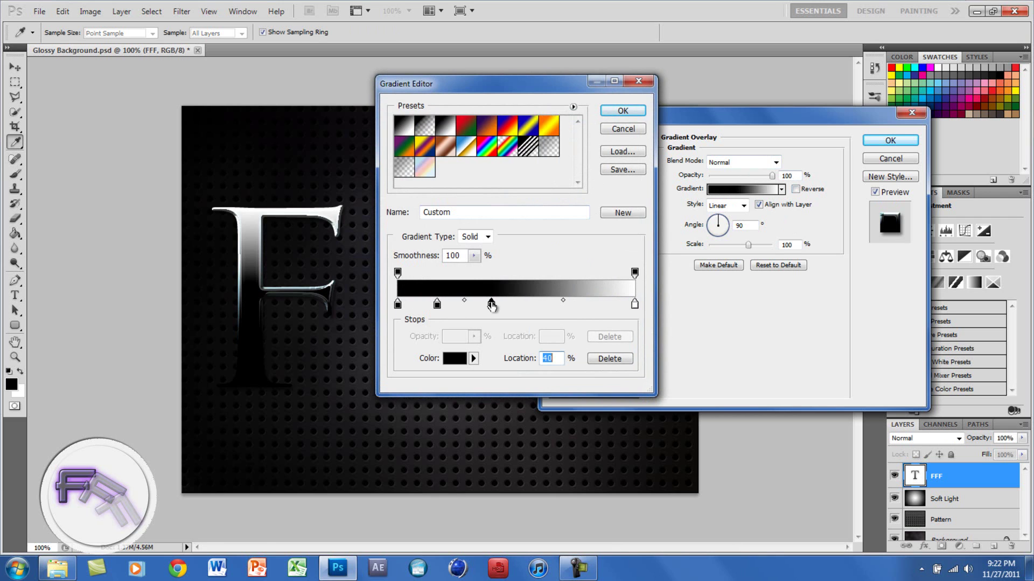
left_click(560, 305)
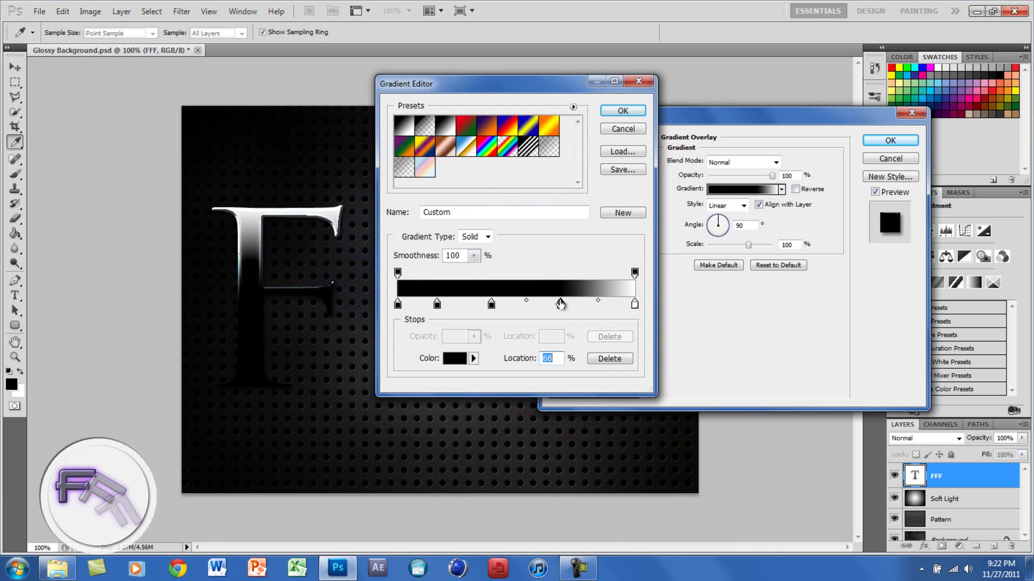
left_click(493, 303)
left_click_drag(493, 304, 449, 306)
left_click_drag(560, 306, 573, 304)
left_click_drag(506, 307, 513, 307)
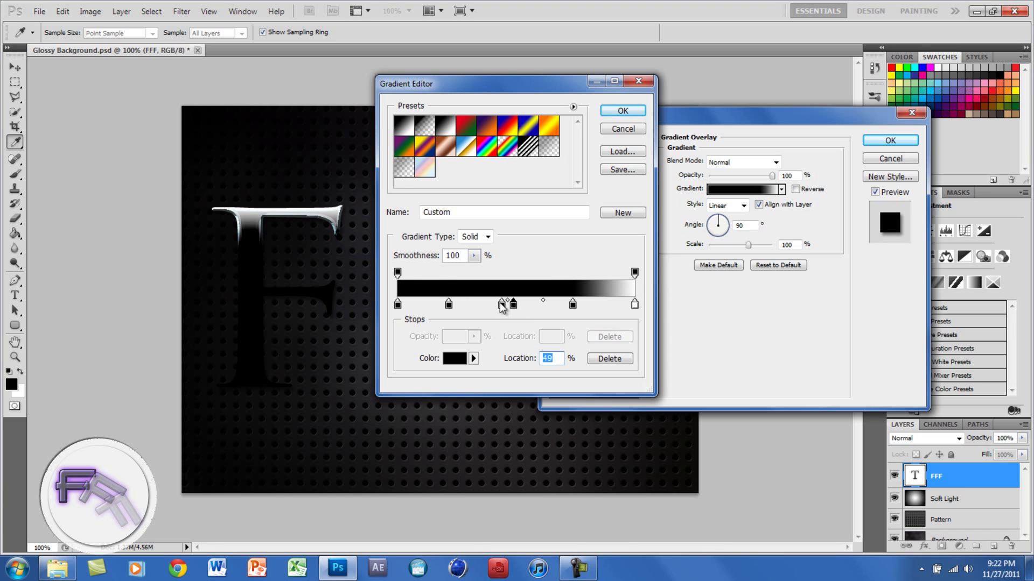
key("Delete")
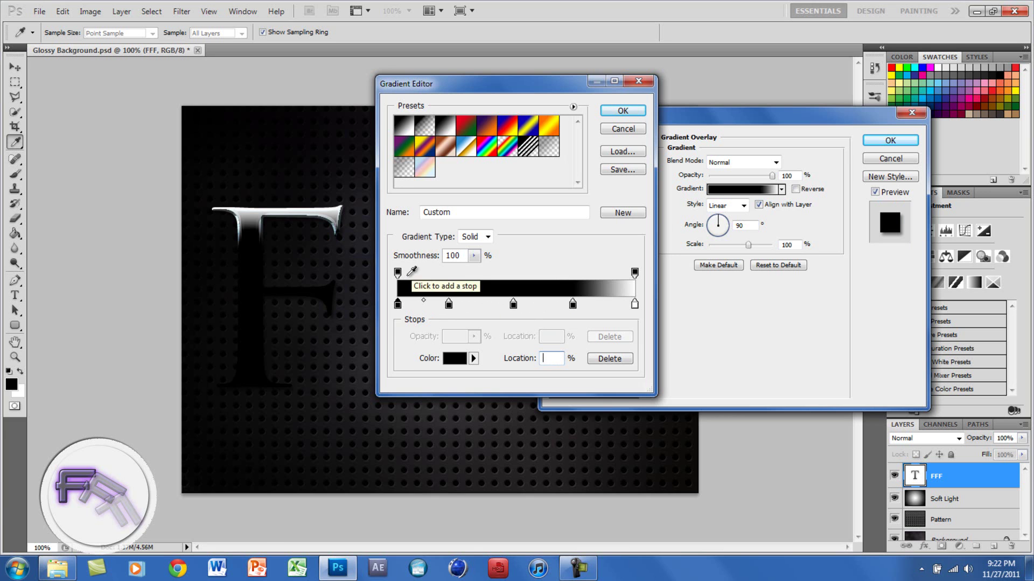
- Recolour the gradient stop at 0% to dark grey 393838 and the stop at 22% to a medium grey
double_click(397, 305)
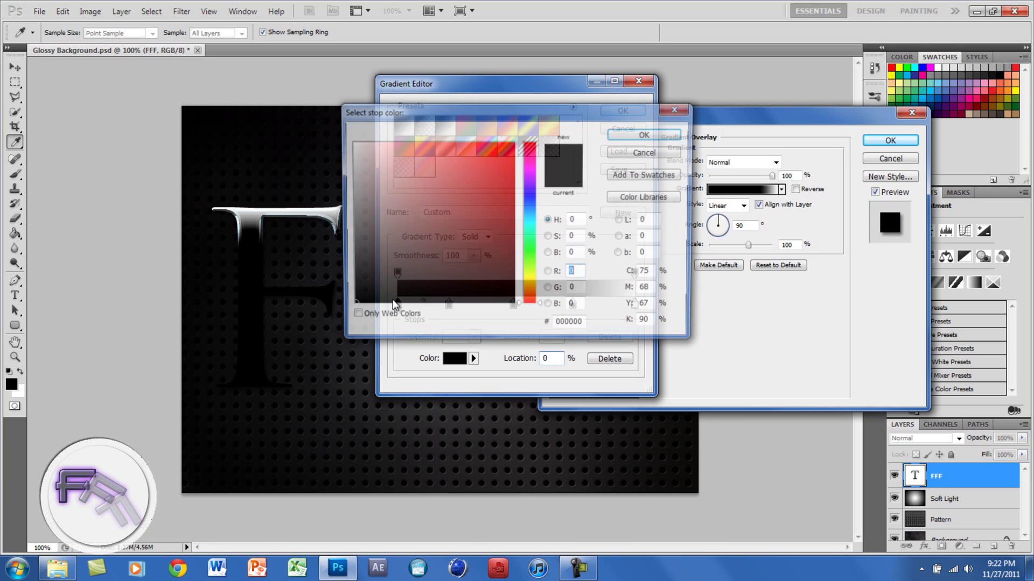
left_click(350, 282)
left_click_drag(354, 290, 354, 263)
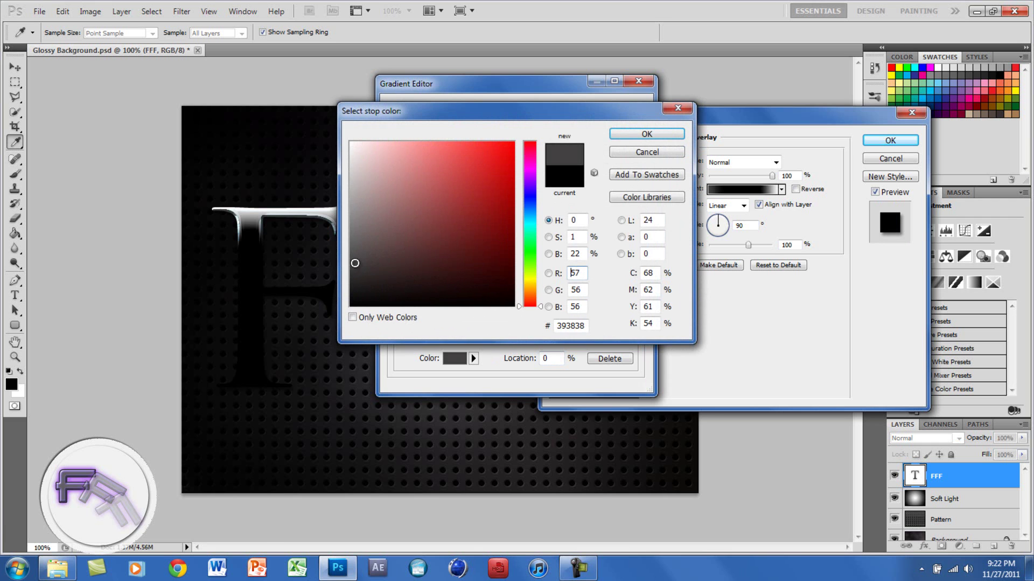
left_click(613, 139)
left_click(448, 304)
double_click(448, 304)
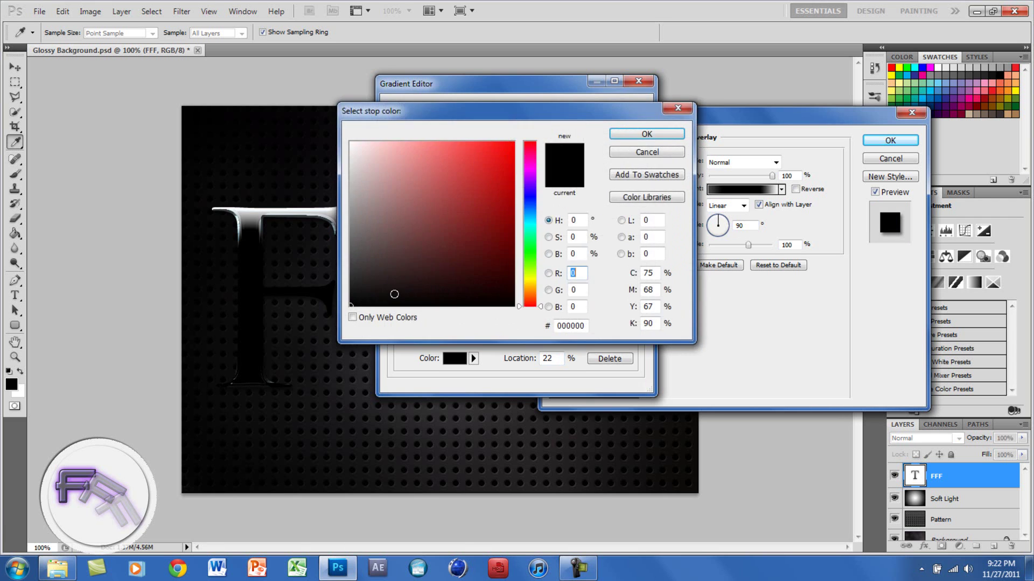
left_click(352, 276)
left_click_drag(353, 277, 352, 234)
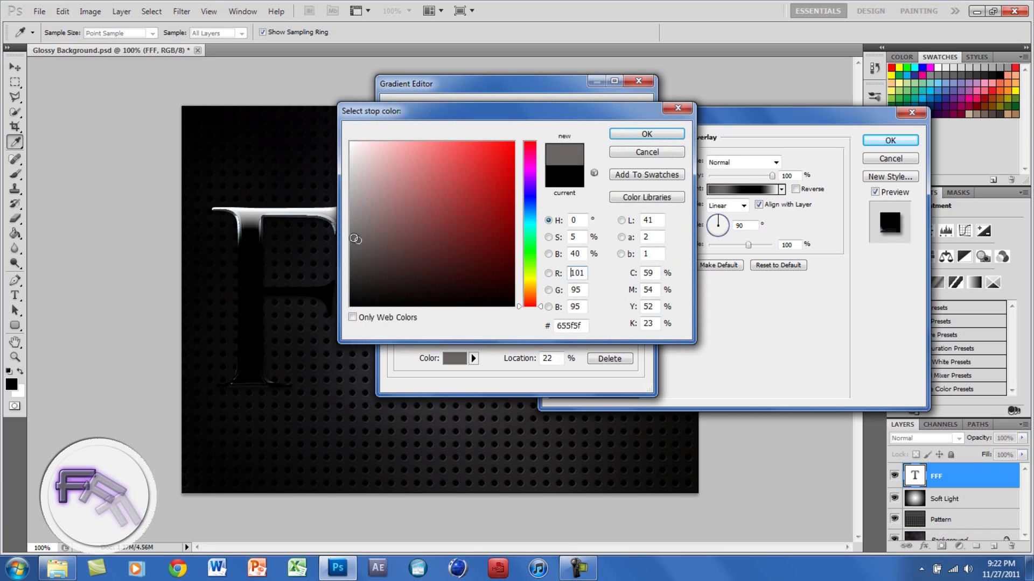
left_click(618, 134)
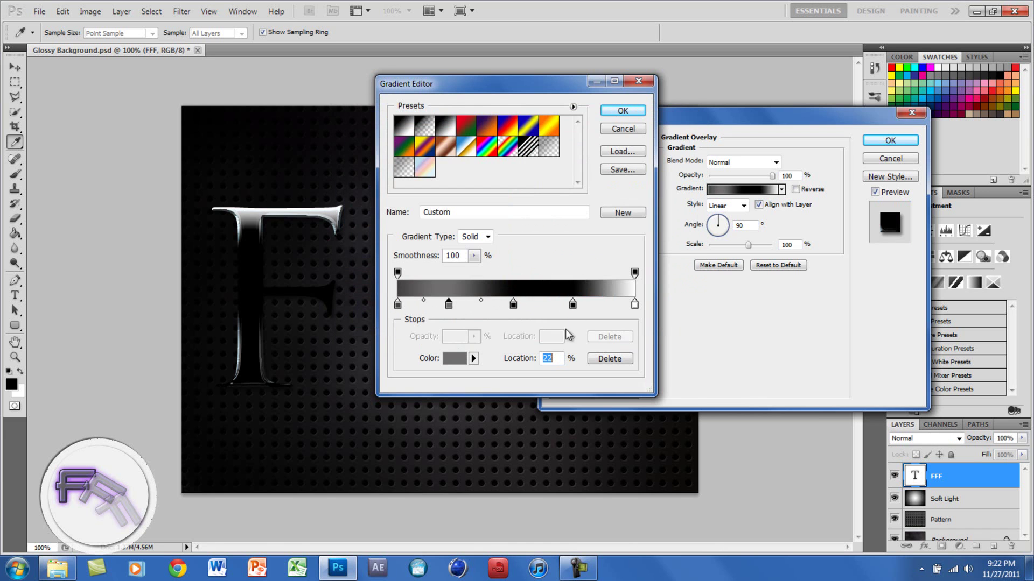
- Recolour the gradient stop at 49% to dark grey 4e4949 and the stop at 74% to 524f4f
double_click(513, 305)
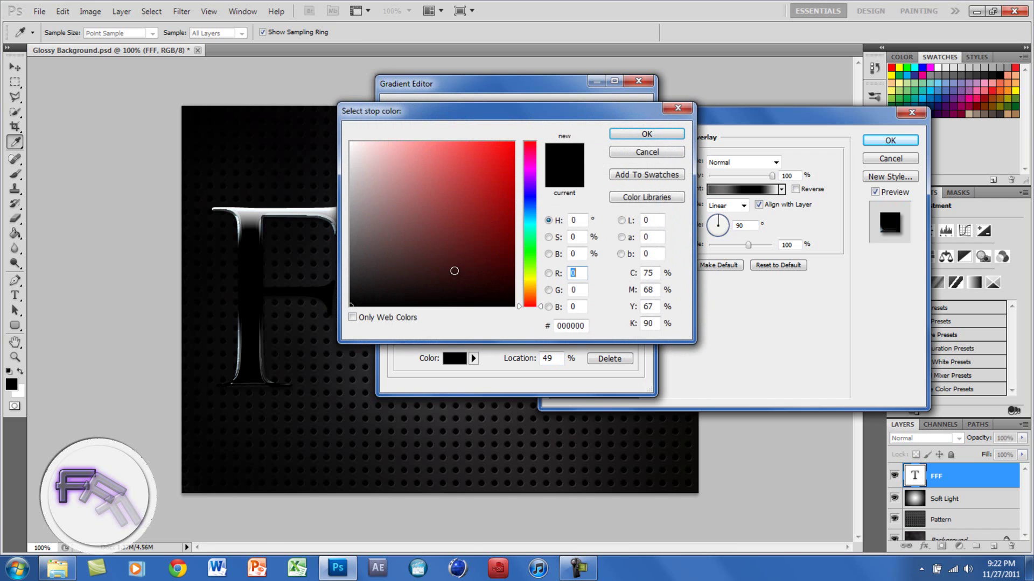
left_click(364, 266)
left_click_drag(363, 266, 361, 256)
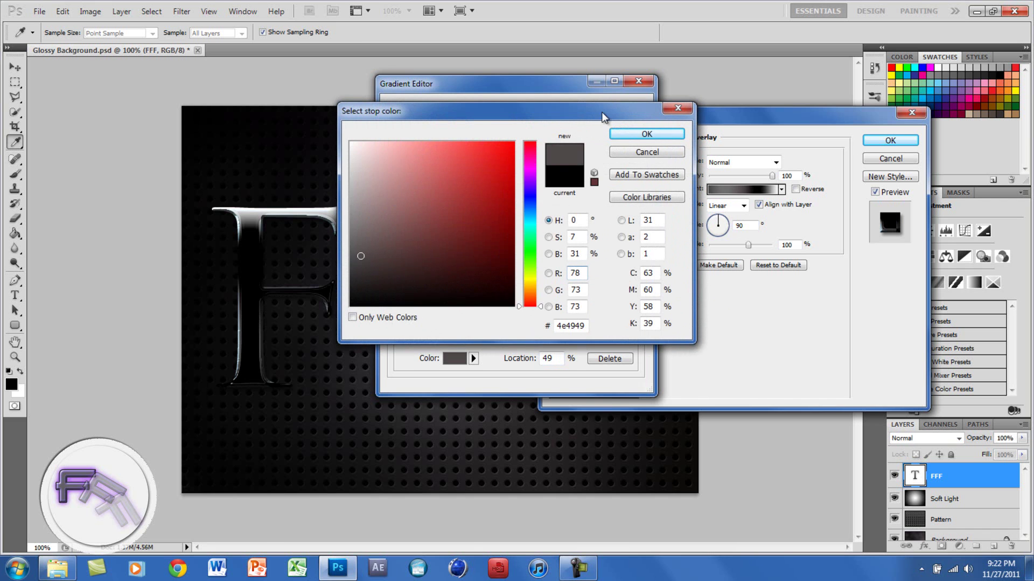
left_click(624, 134)
left_click(570, 304)
double_click(571, 304)
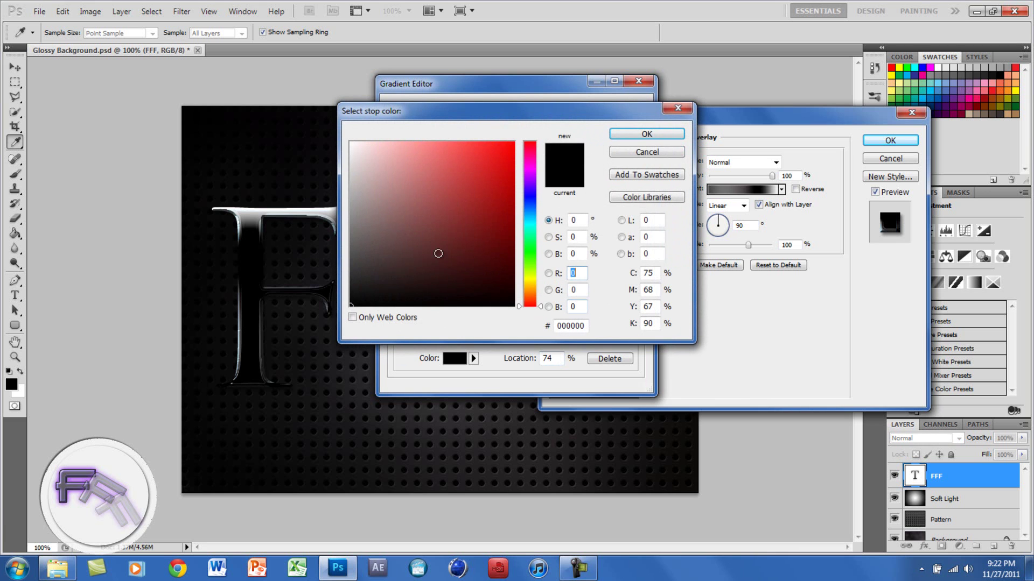
left_click(355, 253)
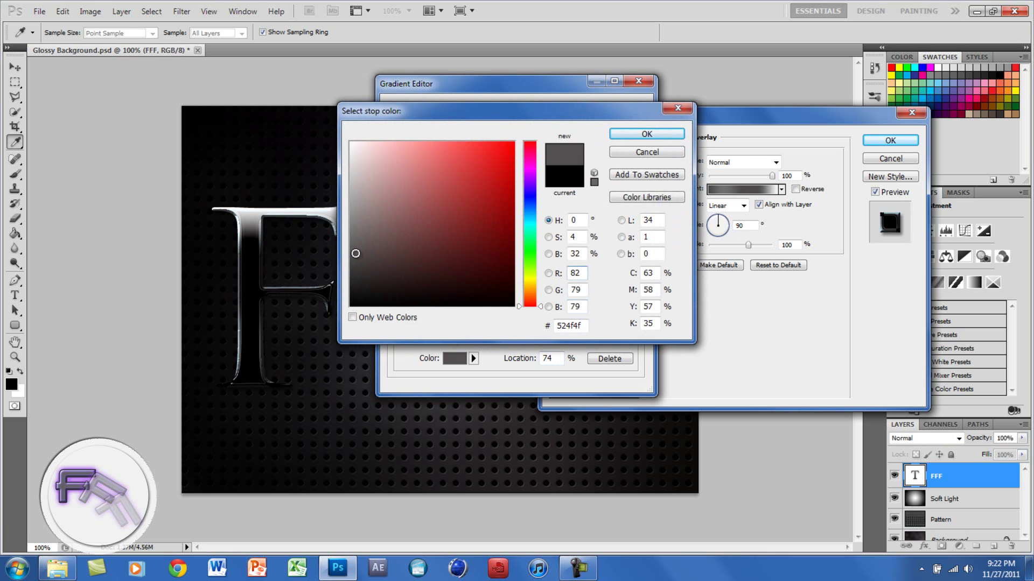
left_click(626, 136)
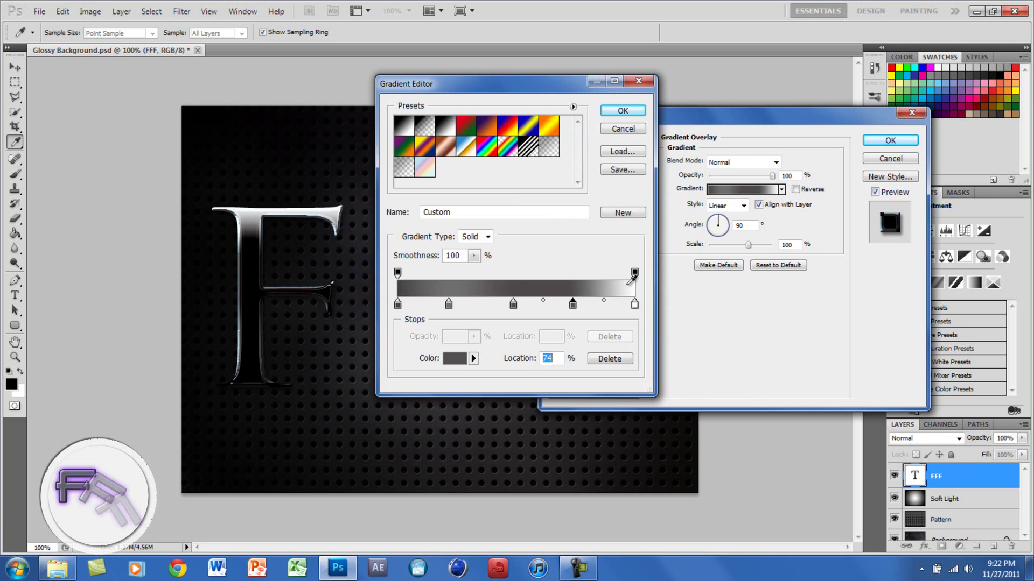
- Recolour the white gradient stop at 100% to light grey 959393 and apply the edited gradient to the overlay
double_click(634, 305)
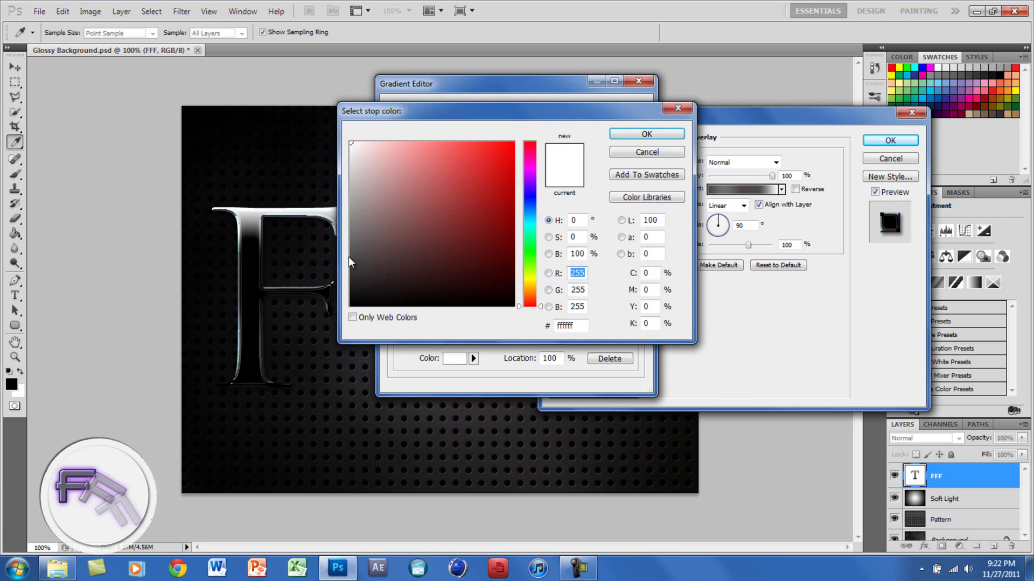
left_click_drag(351, 227, 352, 210)
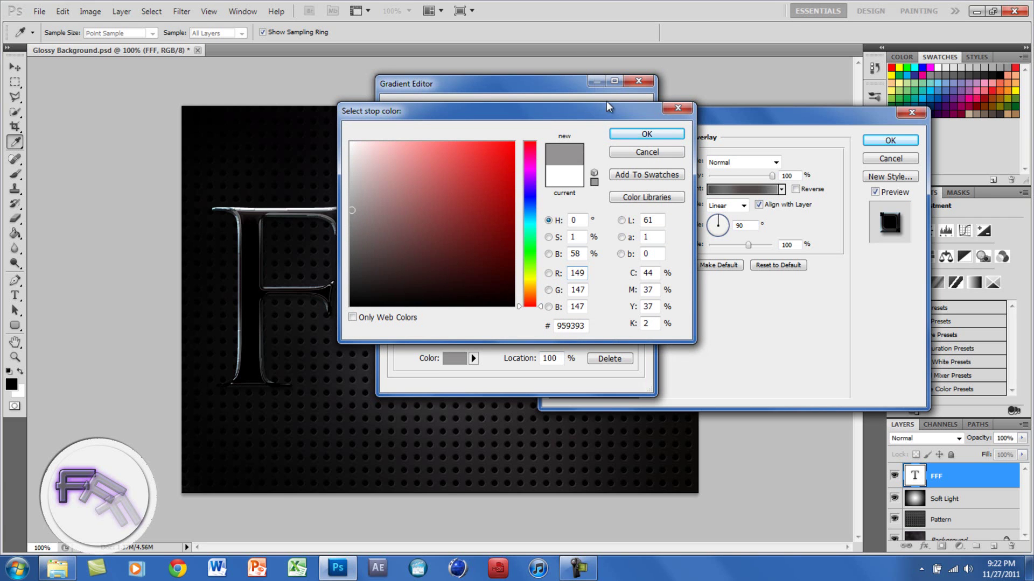
left_click(619, 134)
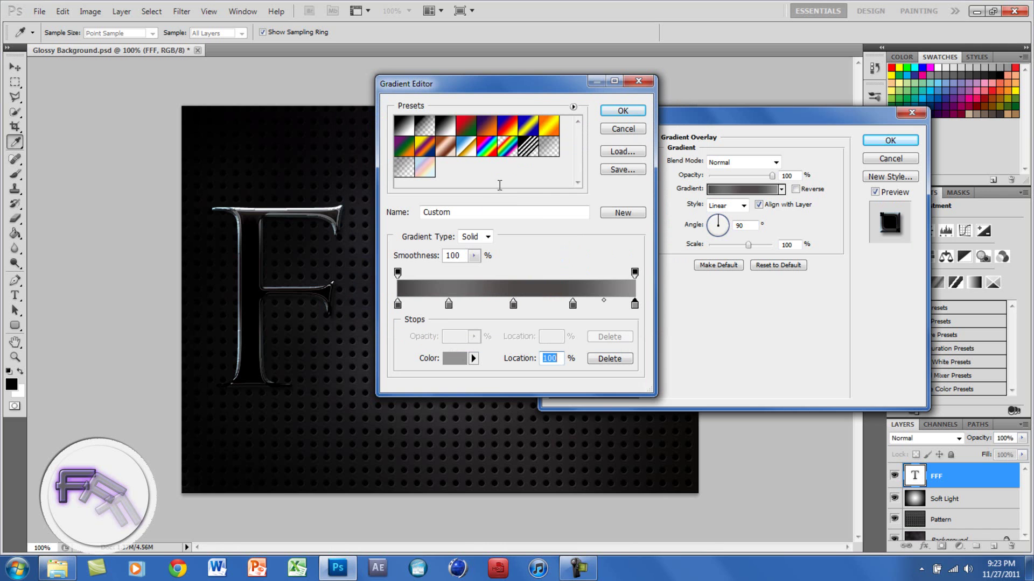
left_click(616, 112)
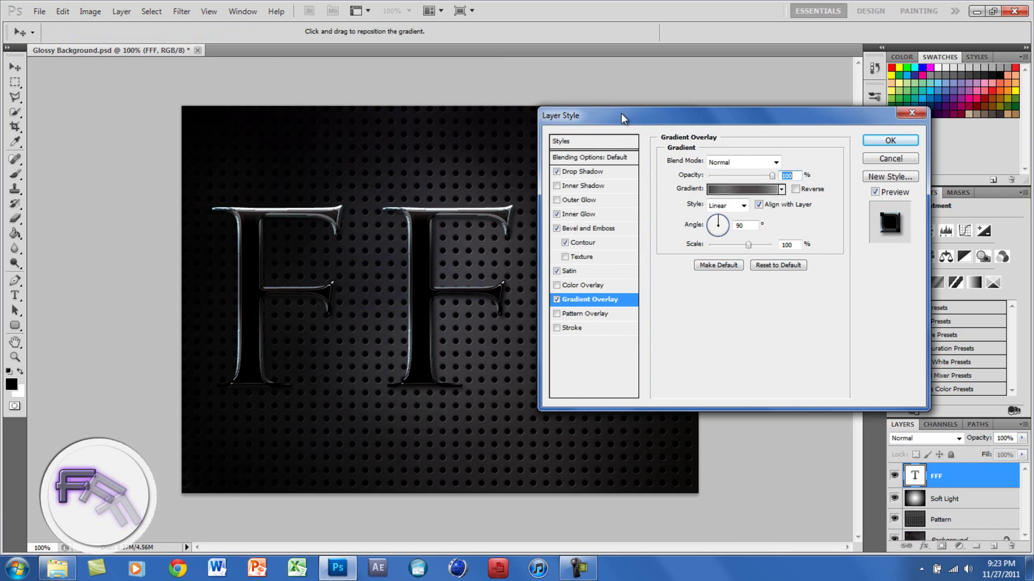
- Add a Stroke effect to the text and set its position to Inside
left_click(573, 329)
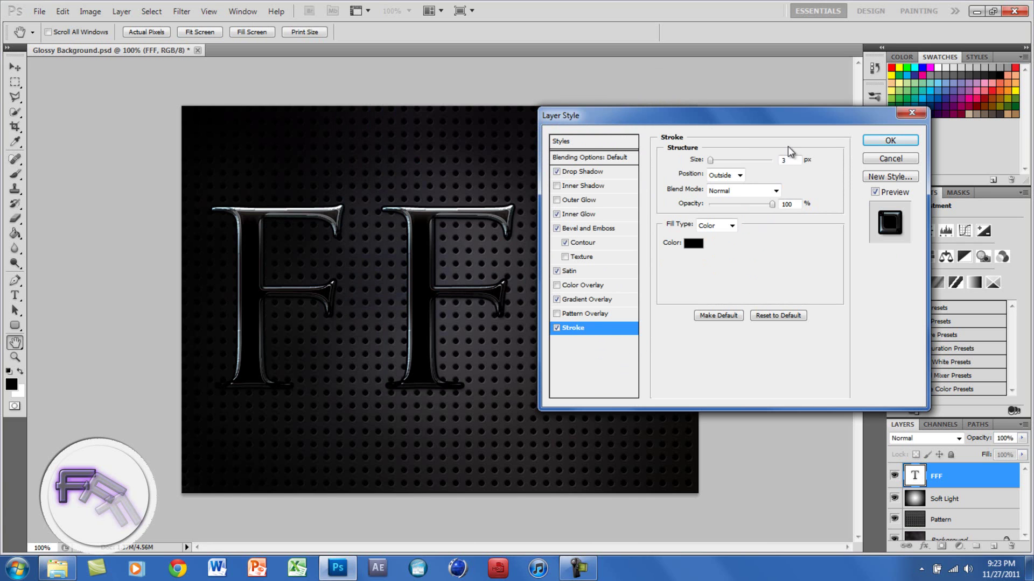
left_click(733, 176)
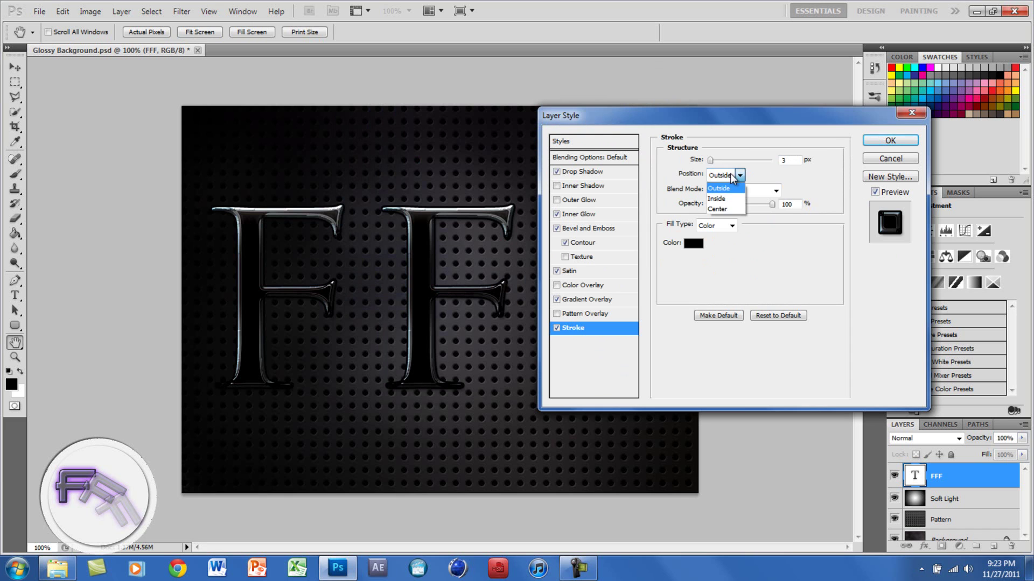
left_click(732, 199)
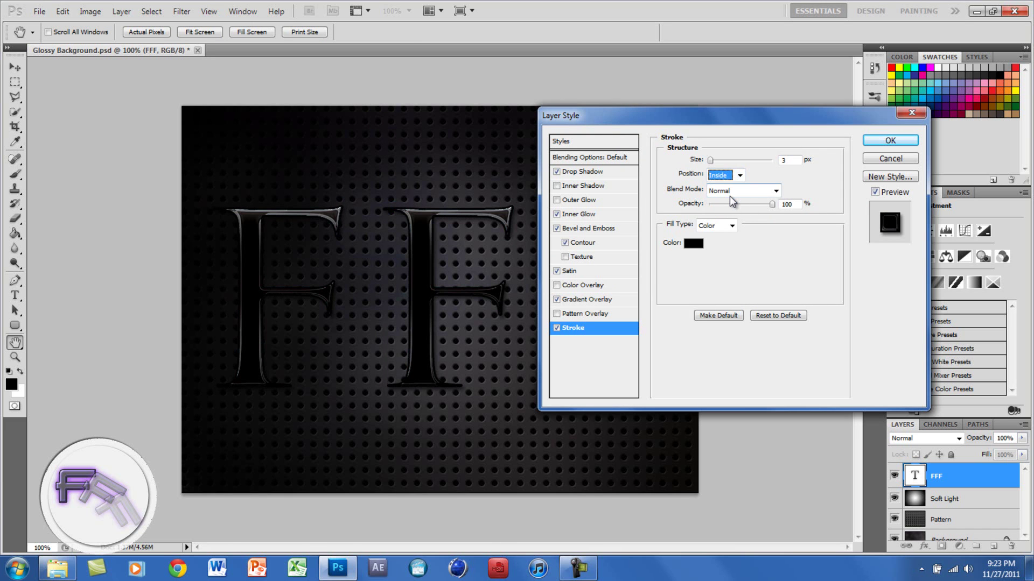
- Set the stroke's fill type to Gradient and add a colour stop to its gradient at 50%
left_click(710, 227)
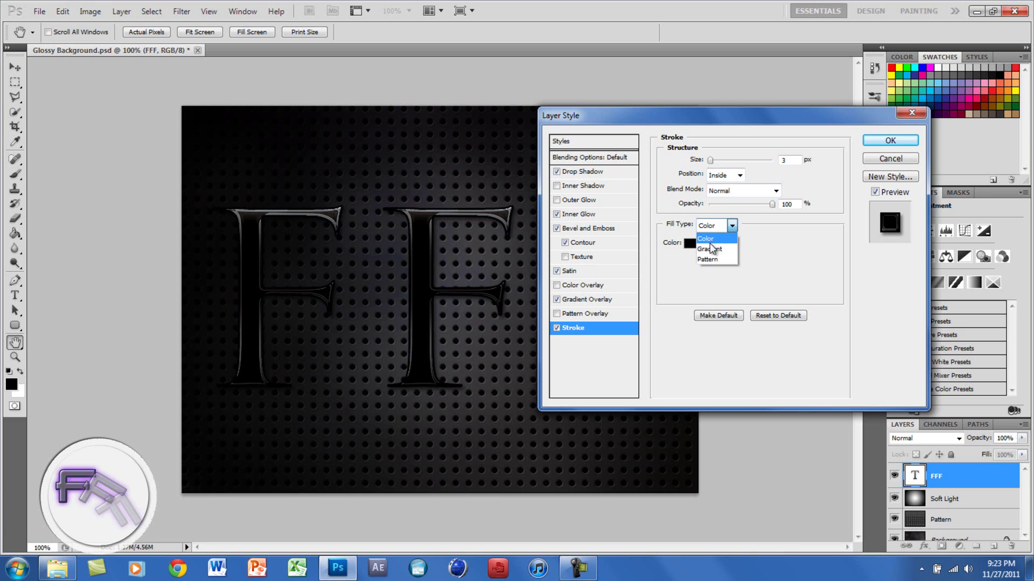
left_click(709, 248)
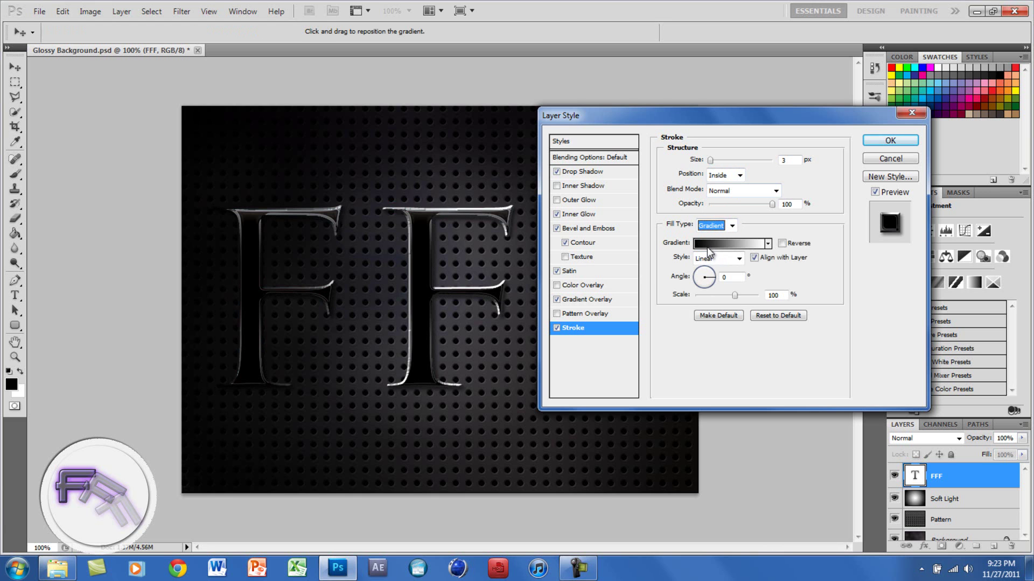
left_click(708, 246)
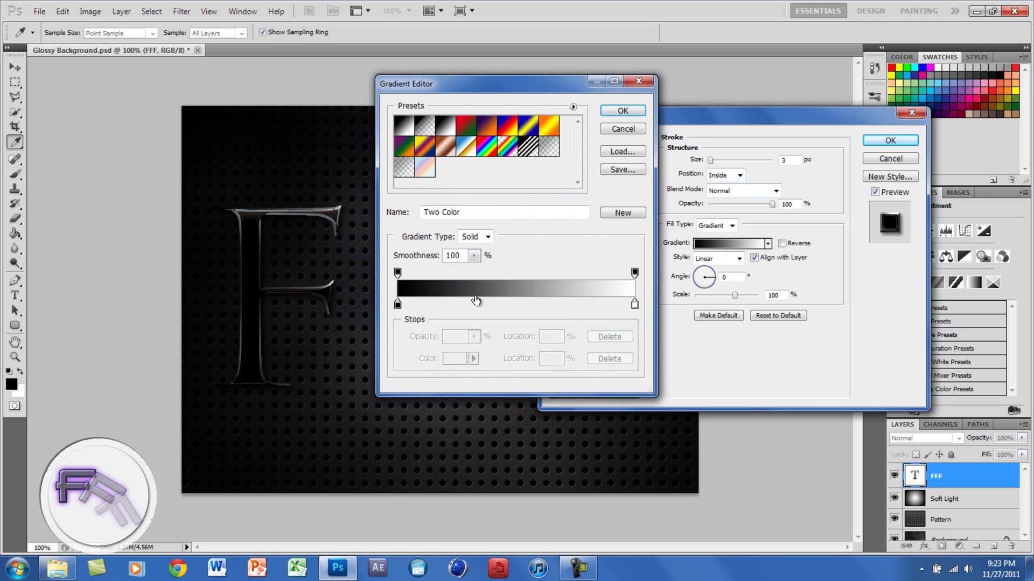
left_click(517, 305)
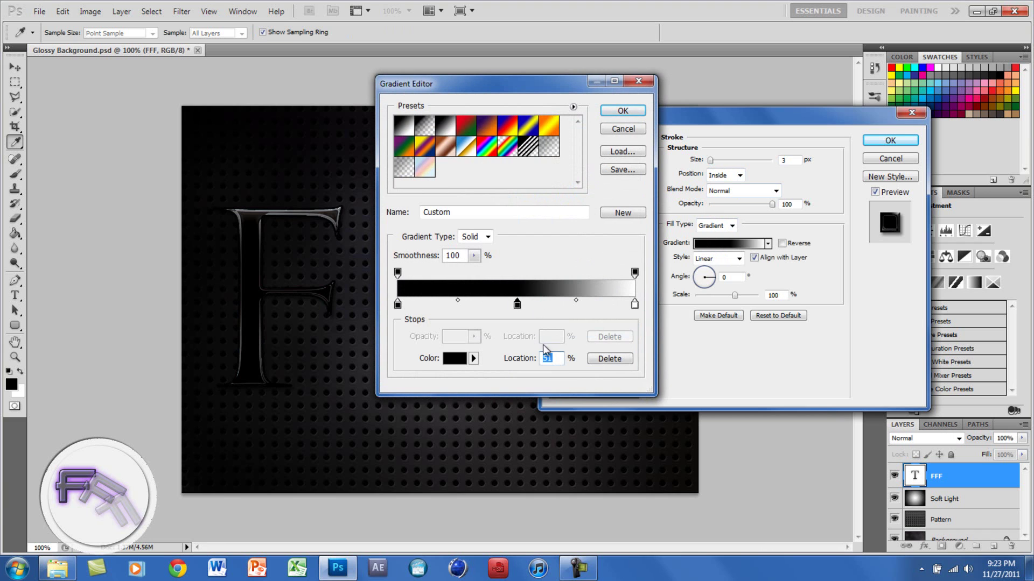
type("50")
- Recolour the stroke gradient's stop at 0% to light blue 859cde
left_click(397, 304)
double_click(398, 305)
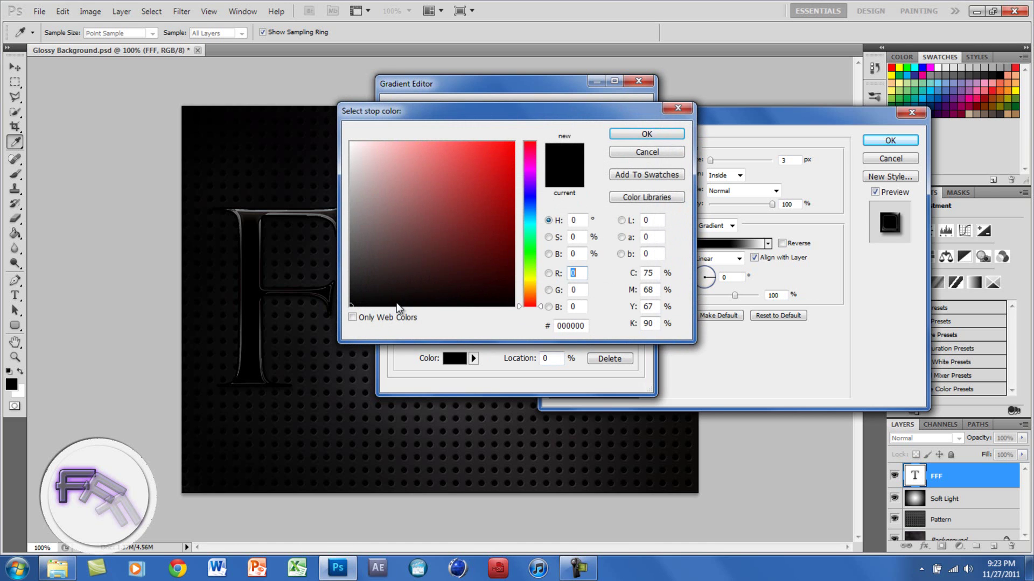
left_click_drag(524, 177, 527, 204)
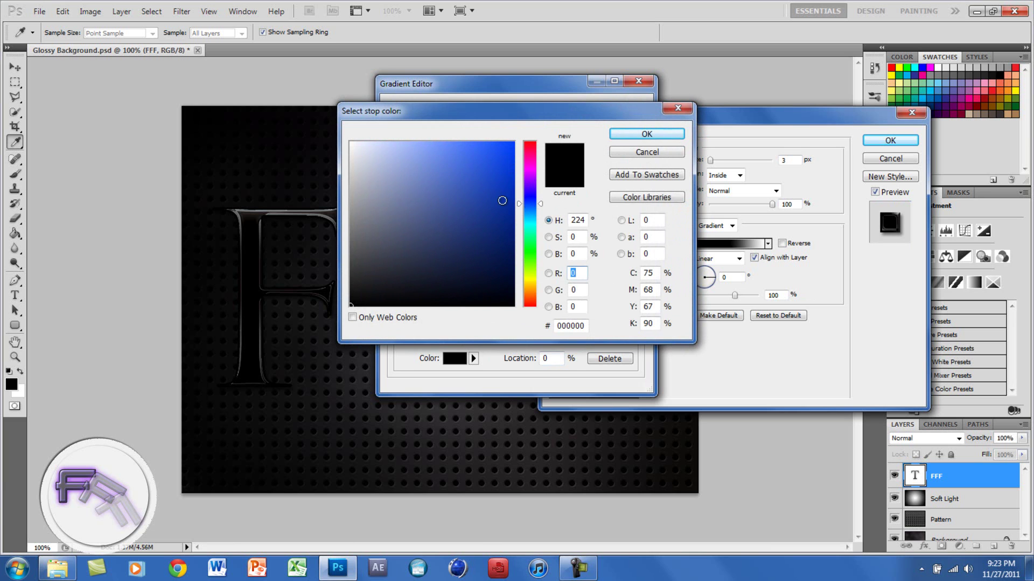
left_click_drag(422, 173, 416, 163)
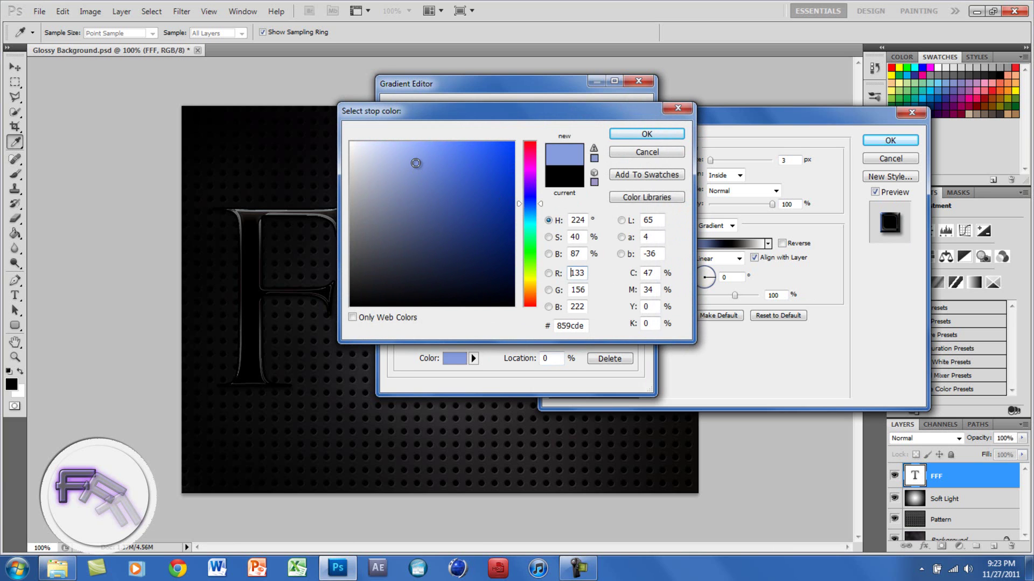
left_click(651, 134)
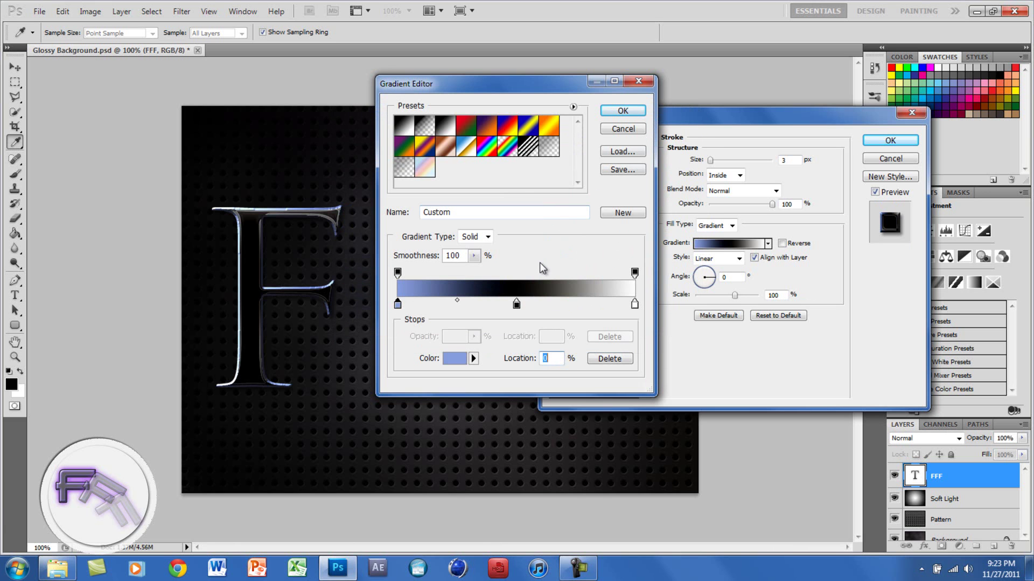
- Recolour the stroke gradient's middle stop at 50% to dark grey 4c4c4c
double_click(516, 305)
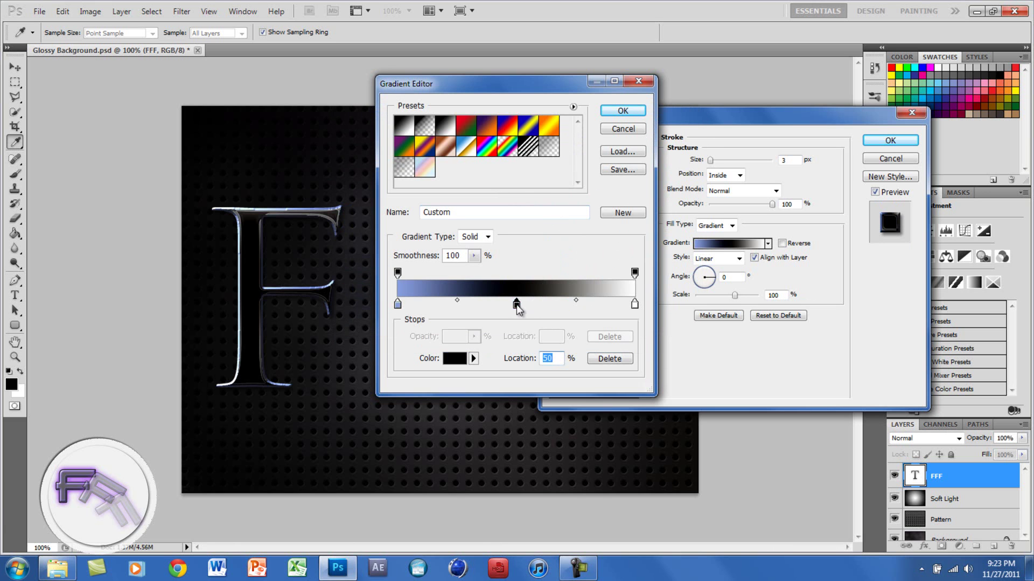
left_click(353, 268)
left_click_drag(352, 268, 351, 257)
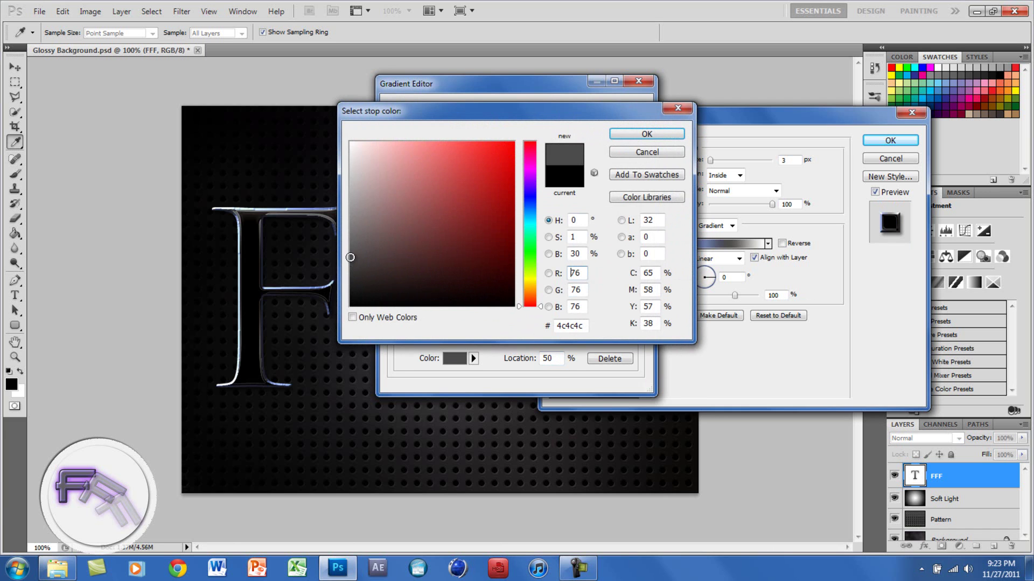
left_click(658, 138)
- Recolour the white stop at 100% to light violet-blue 9293d8 and apply the edited gradient to the stroke
double_click(634, 302)
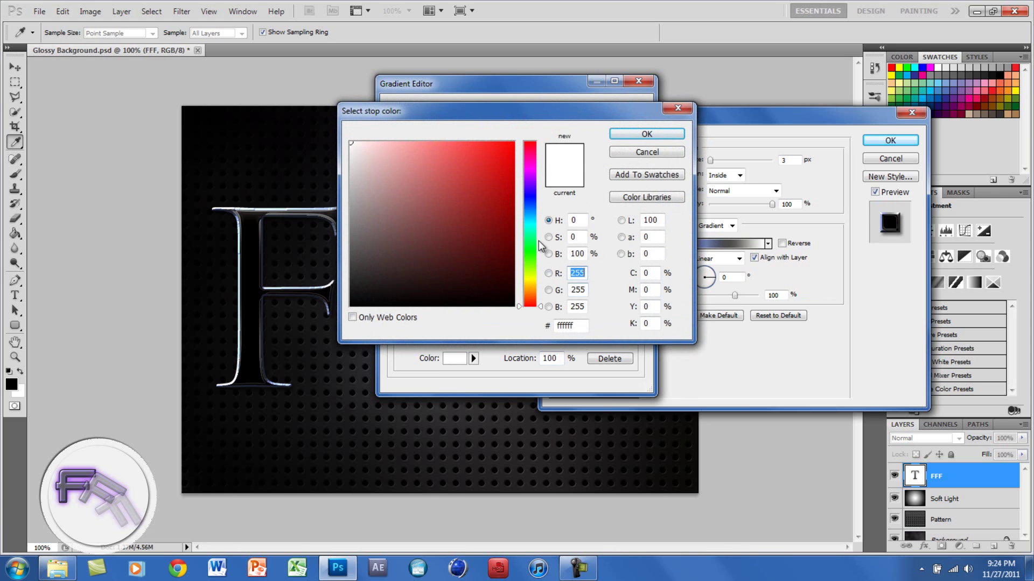
left_click(530, 198)
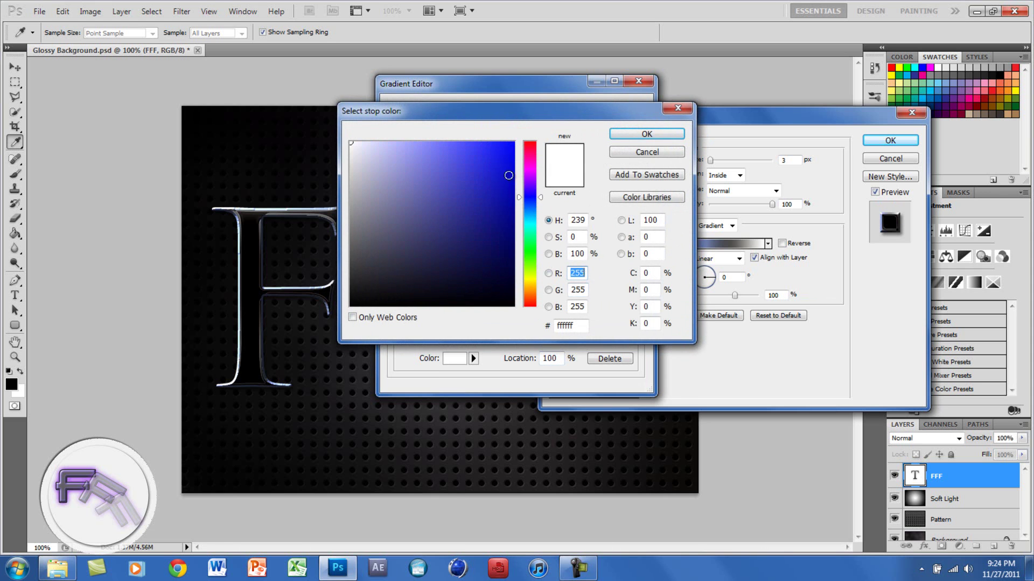
left_click_drag(425, 166, 403, 166)
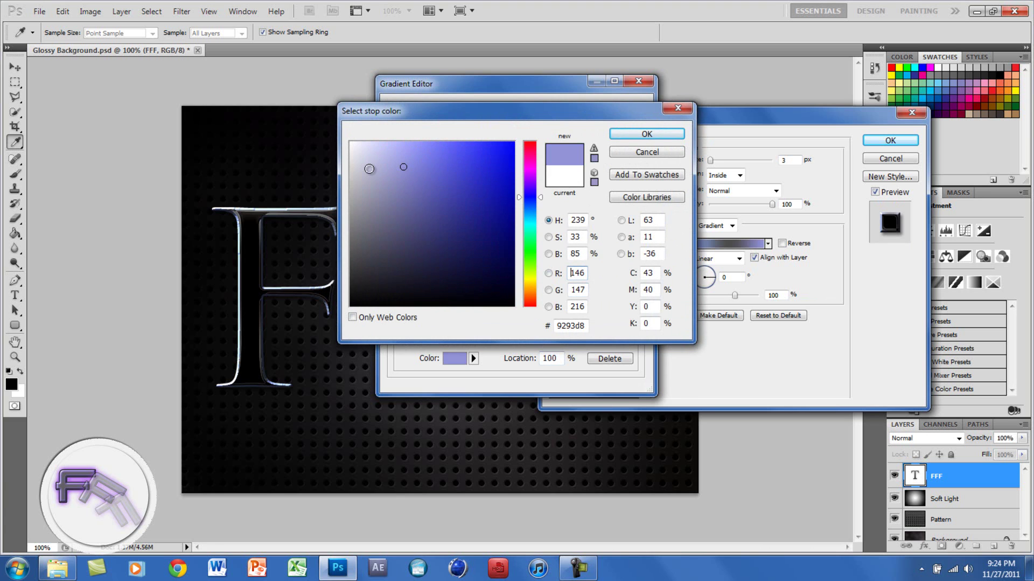
left_click(628, 134)
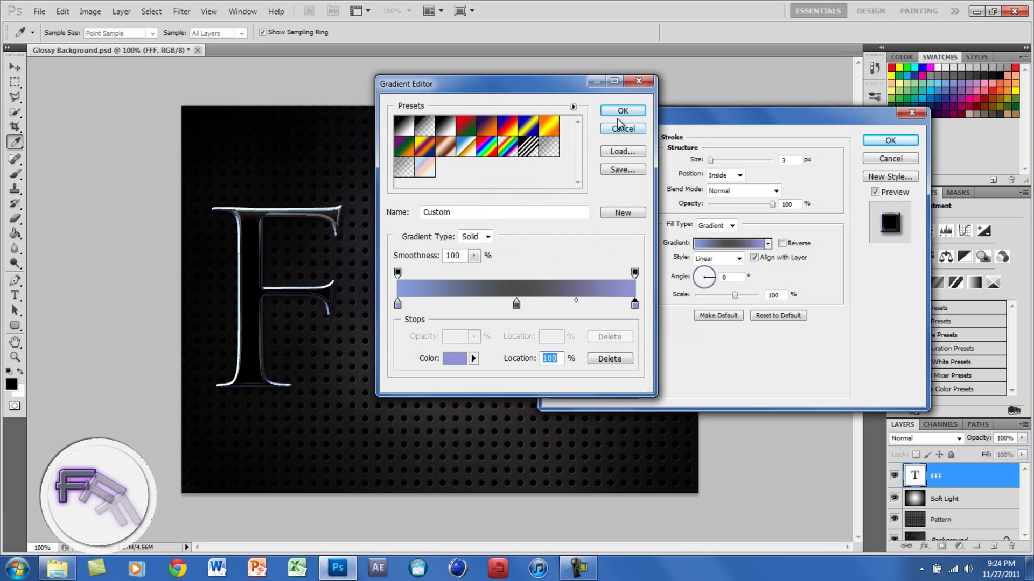
left_click(618, 112)
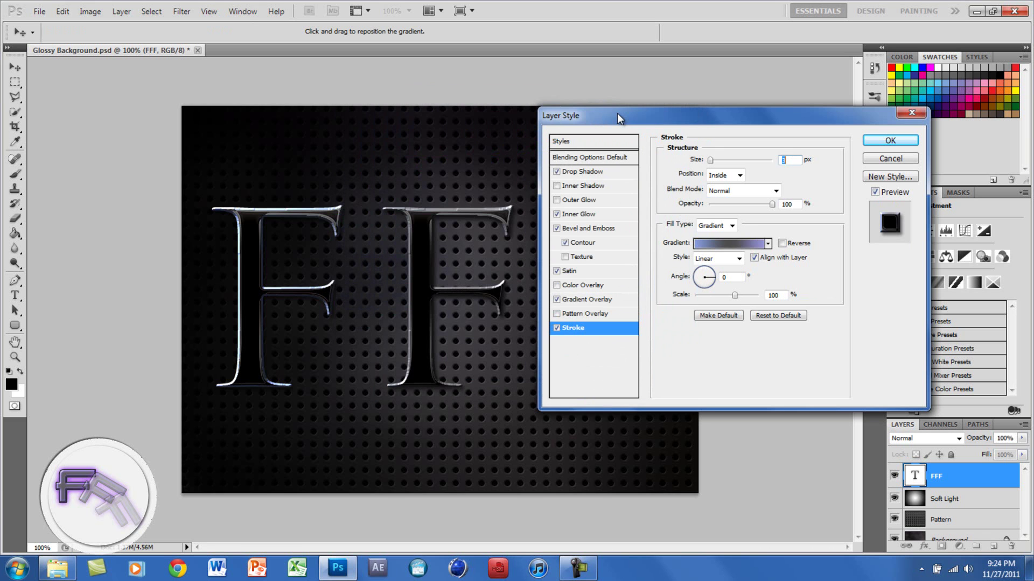
- Set the stroke gradient's angle to 90° and apply the layer style to the text
left_click(711, 280)
type("90")
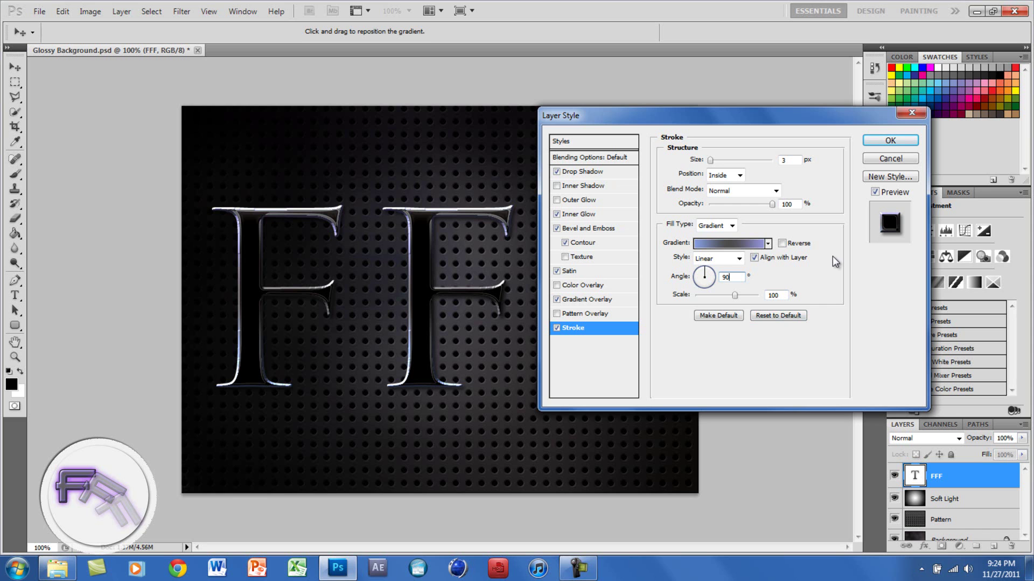
left_click(893, 144)
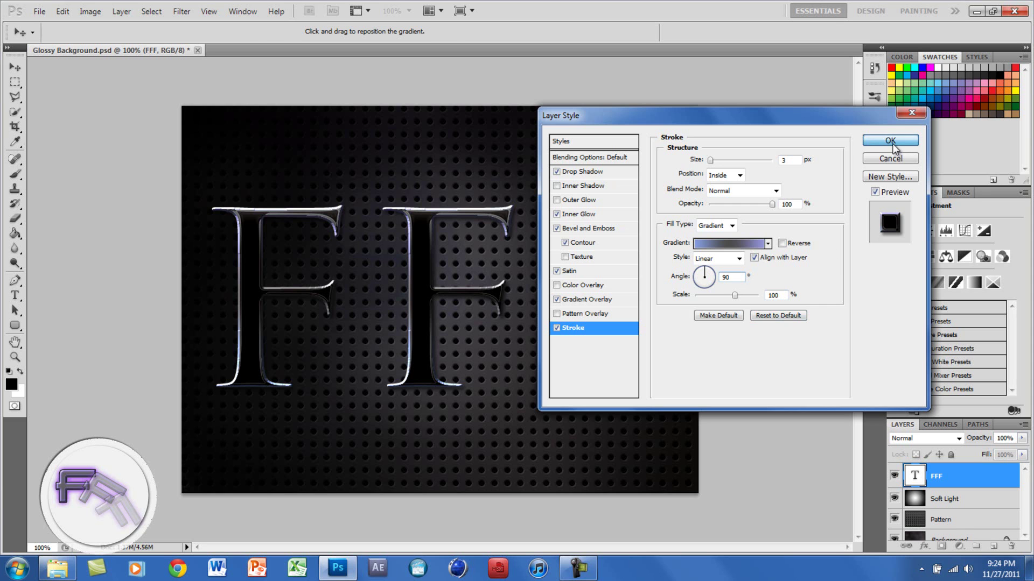